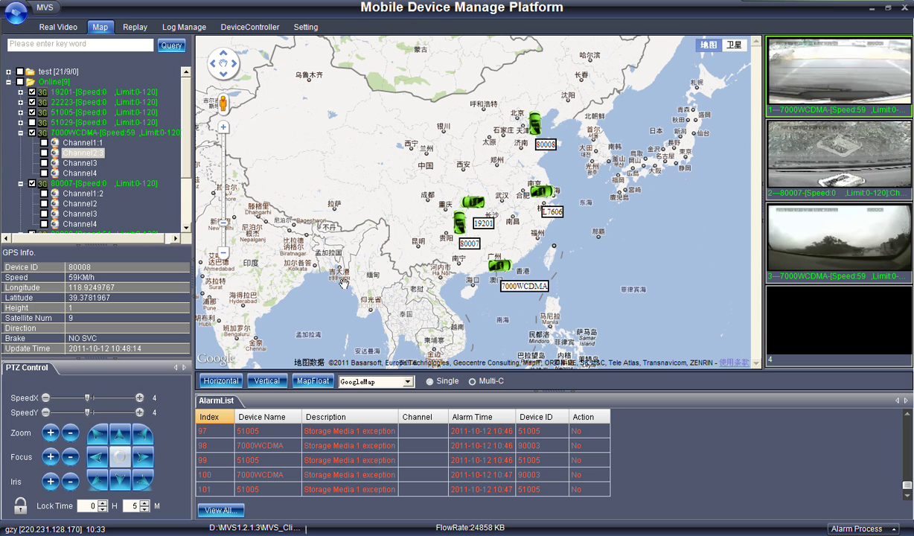
# Detach the map into a floating window, widen it, move it over the empty map area, and dock it back in place
pyautogui.click(313, 381)
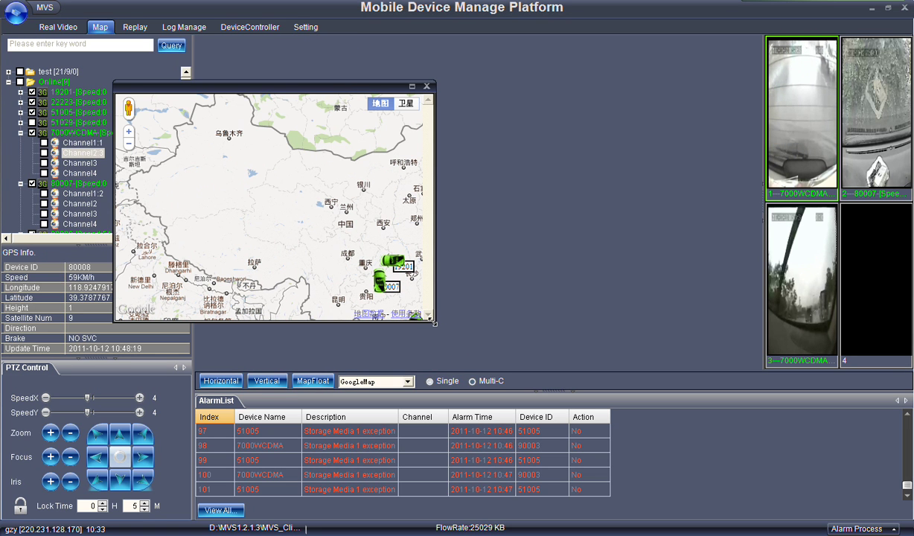
pyautogui.moveTo(435, 321); pyautogui.dragTo(516, 321)
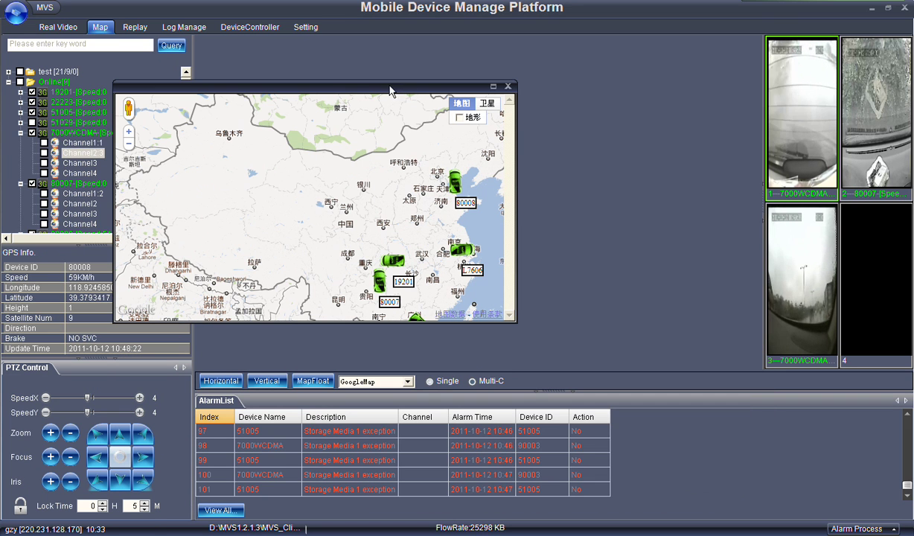
pyautogui.moveTo(351, 88); pyautogui.dragTo(527, 138)
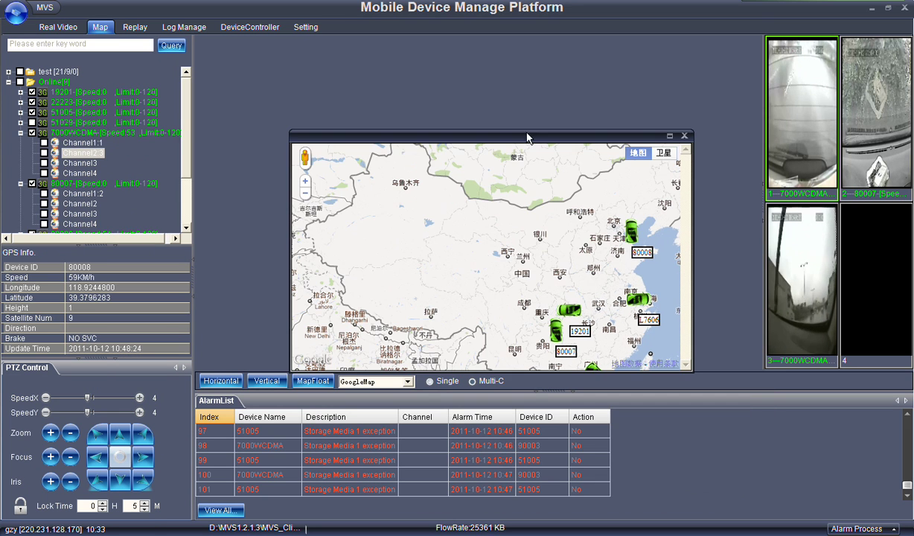
pyautogui.click(669, 136)
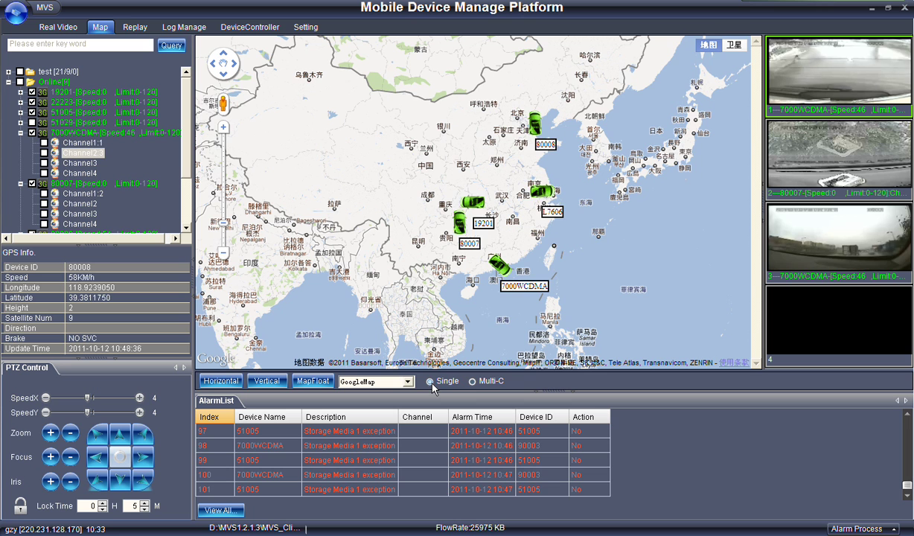
# Switch the map to Multi-C mode and track devices 51005, 80007 and 80008 on it along with 7000WCDMA
pyautogui.click(471, 382)
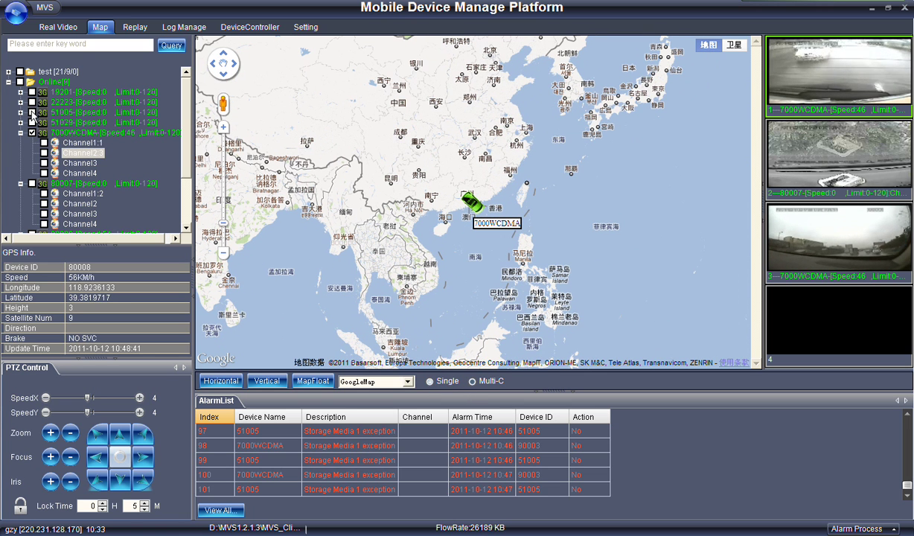
pyautogui.click(36, 153)
pyautogui.click(32, 184)
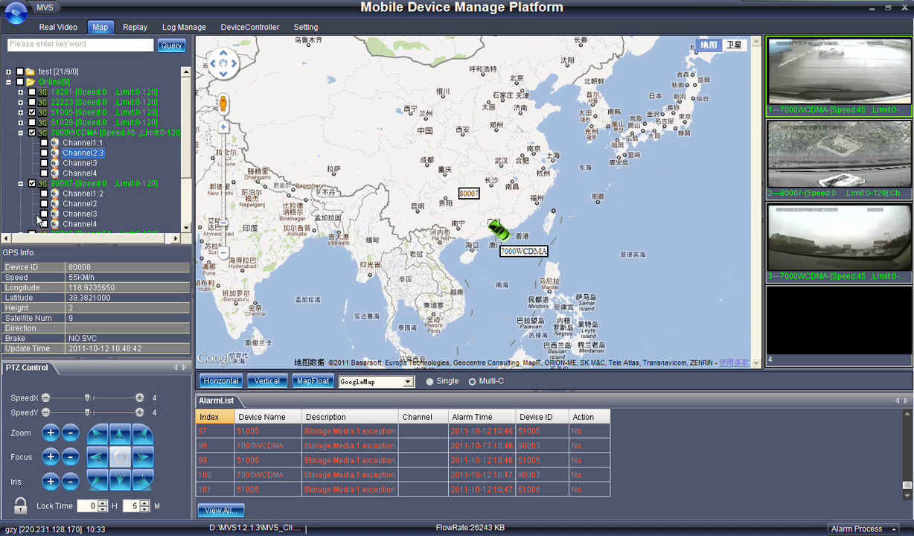
pyautogui.scroll(-1, 37, 216)
pyautogui.click(32, 204)
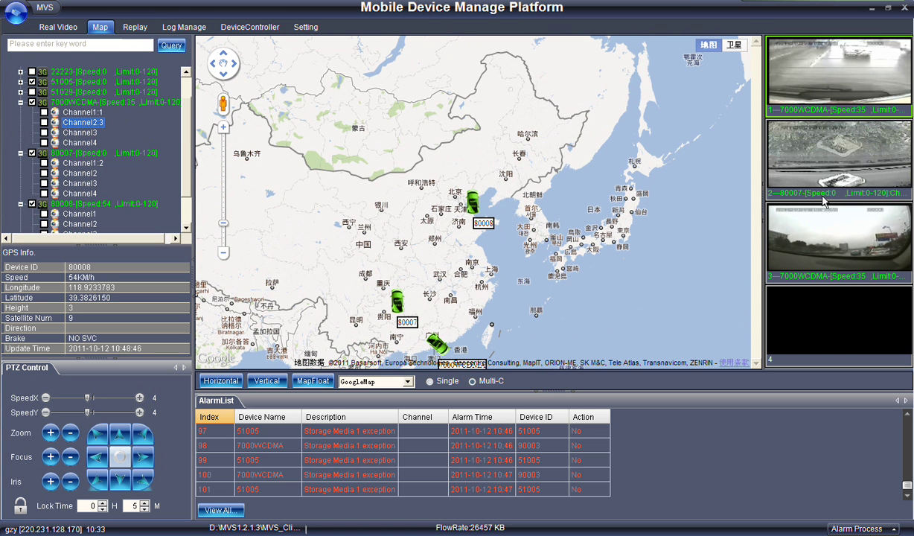
# Close all playing video channels and switch to the Replay view
pyautogui.rightClick(821, 147)
pyautogui.click(853, 171)
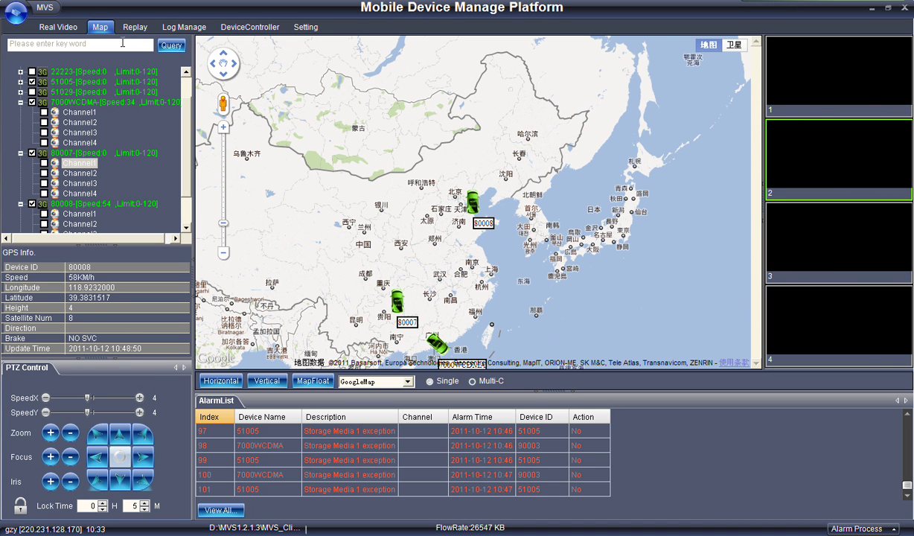
pyautogui.click(131, 30)
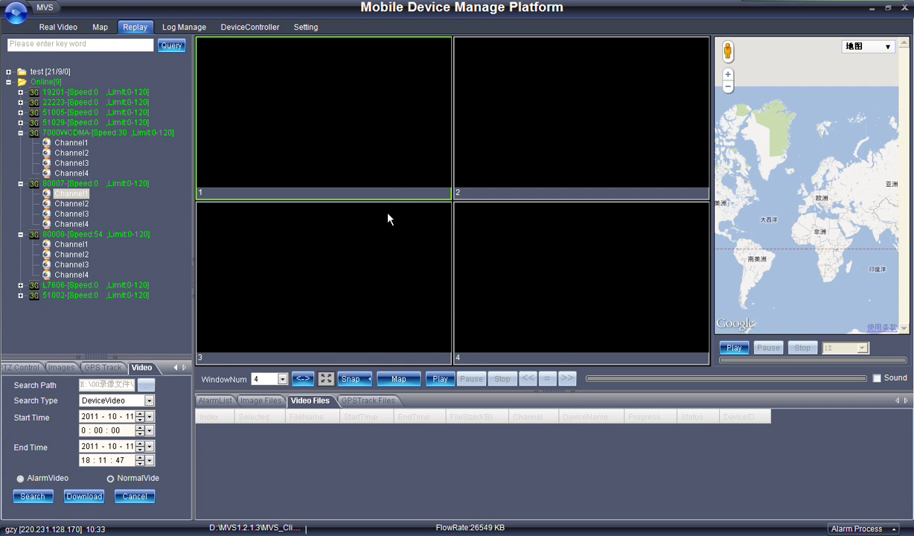
# Search the server for the 7000WCDMA vehicle's GPS track files dated 2011-10-11, from 0:00:00 to 18:11:48
pyautogui.click(64, 369)
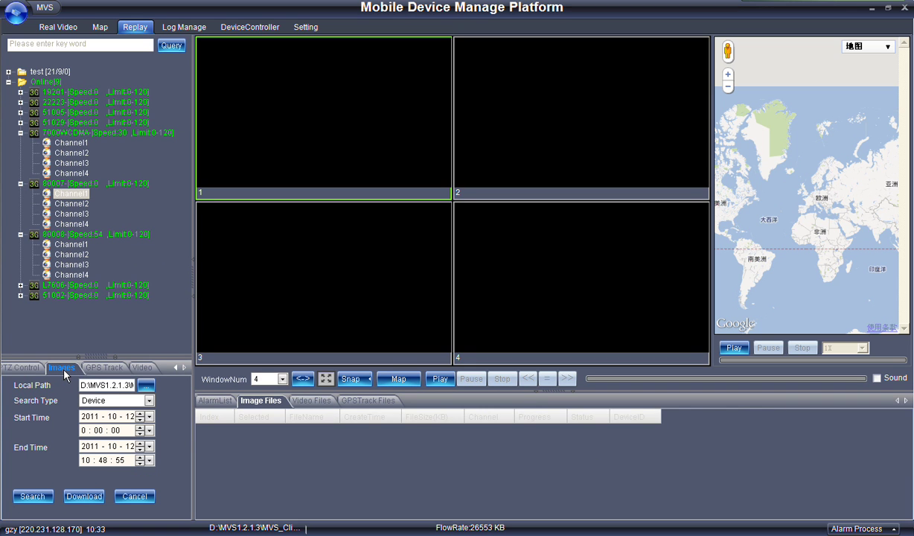
pyautogui.click(103, 368)
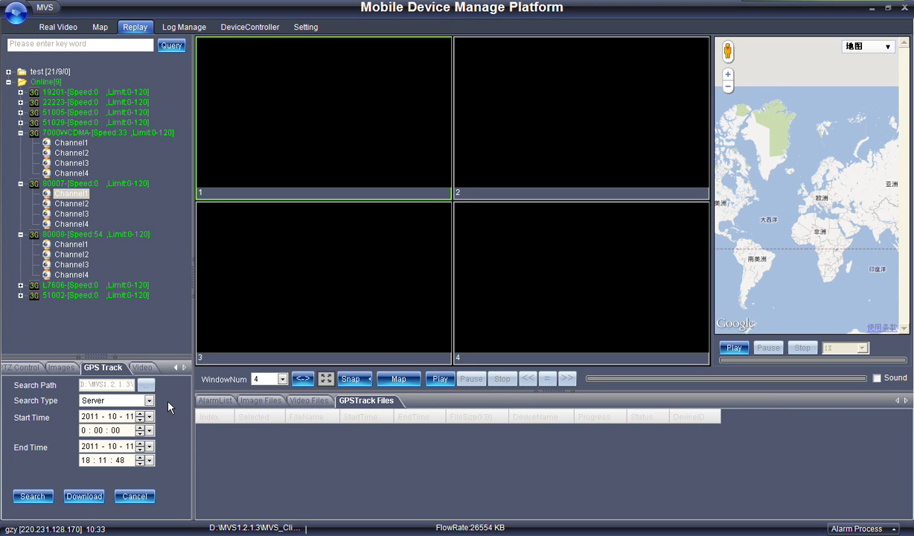
pyautogui.click(149, 400)
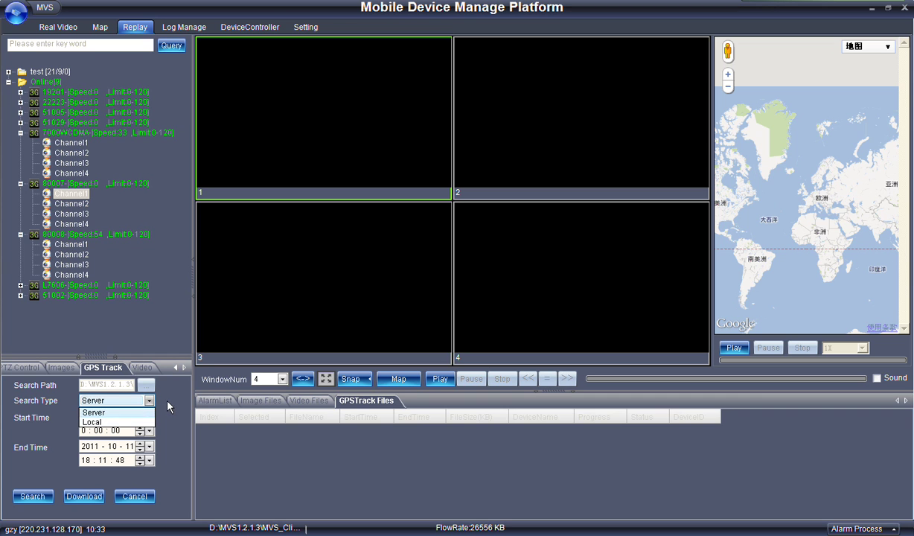
pyautogui.click(168, 406)
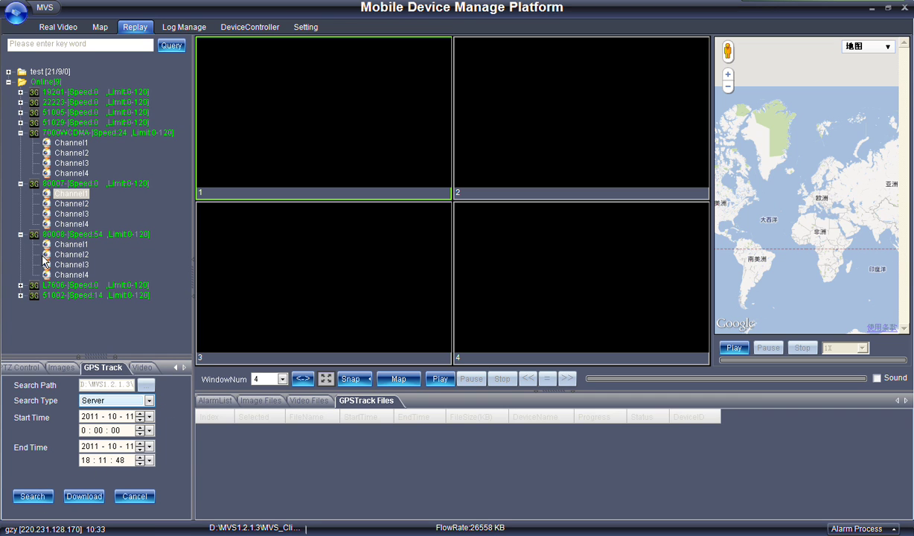
pyautogui.click(94, 133)
pyautogui.click(32, 496)
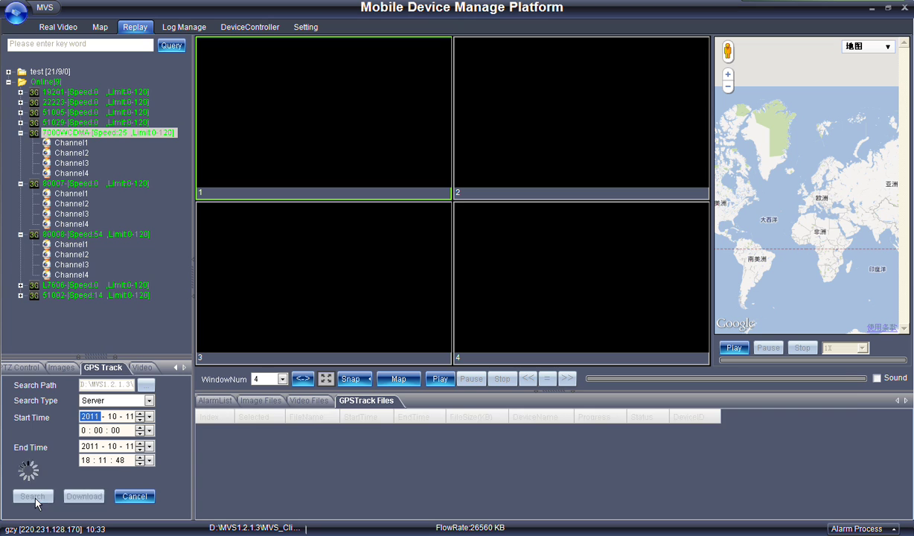
# Select the GPS track file 90003_20111011_015538_161544.gpx and download it
pyautogui.click(318, 432)
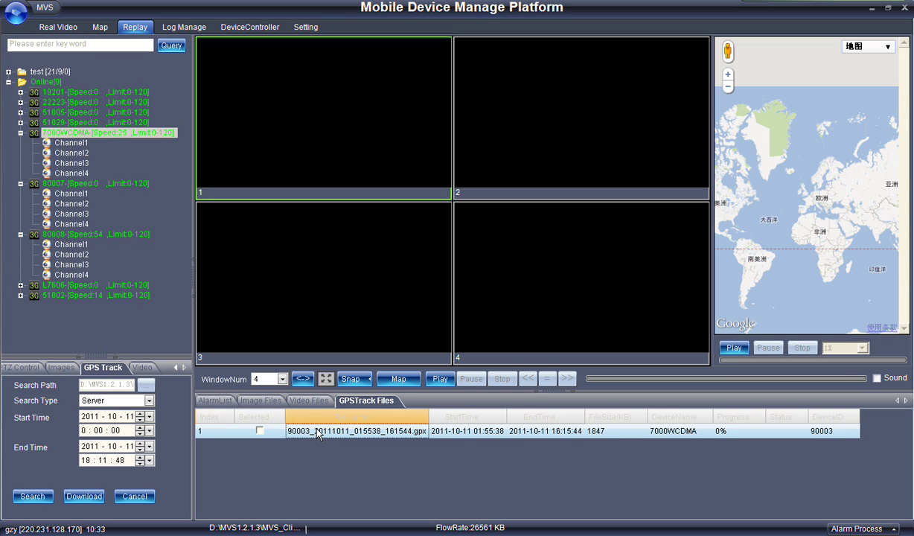
pyautogui.click(259, 431)
pyautogui.click(85, 496)
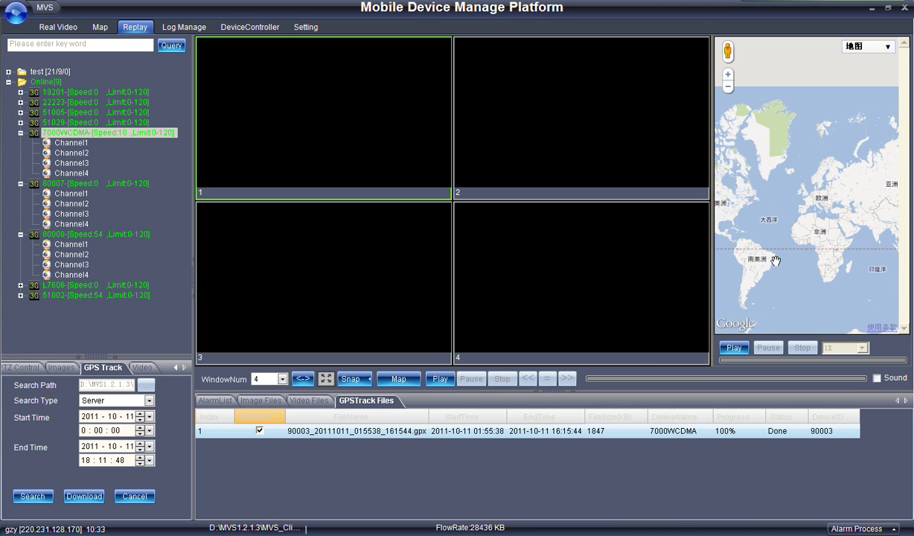
# Play back the downloaded GPS track on the replay map, focusing closely on the vehicle's position
pyautogui.click(736, 348)
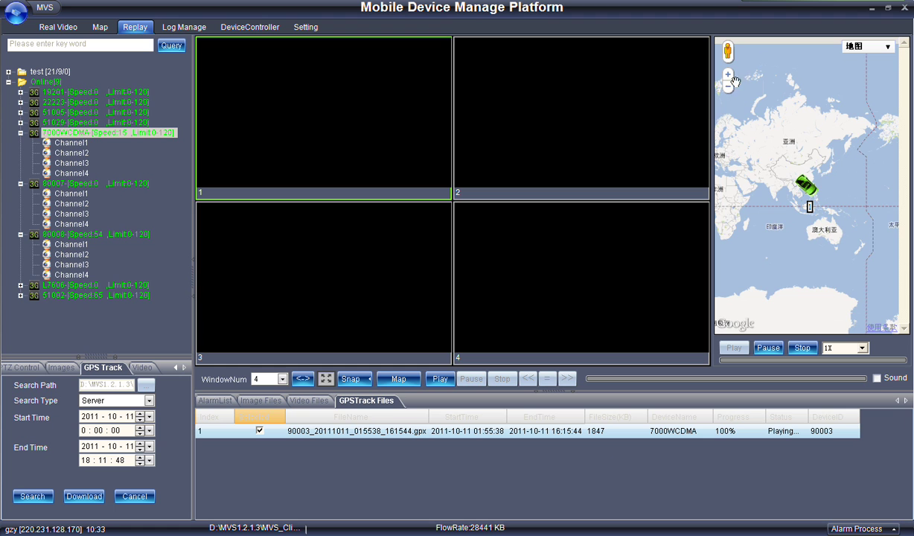
pyautogui.click(729, 76)
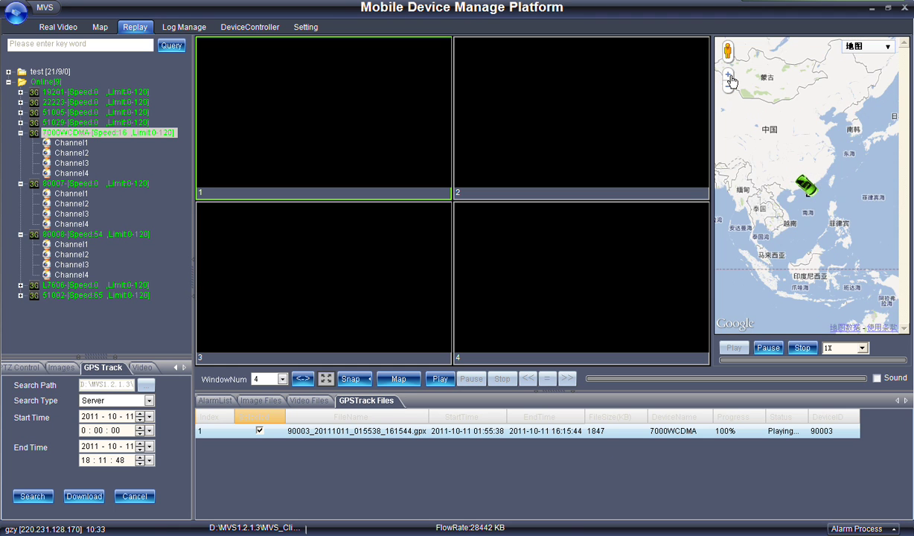
pyautogui.click(729, 76)
pyautogui.click(730, 77)
pyautogui.click(730, 77)
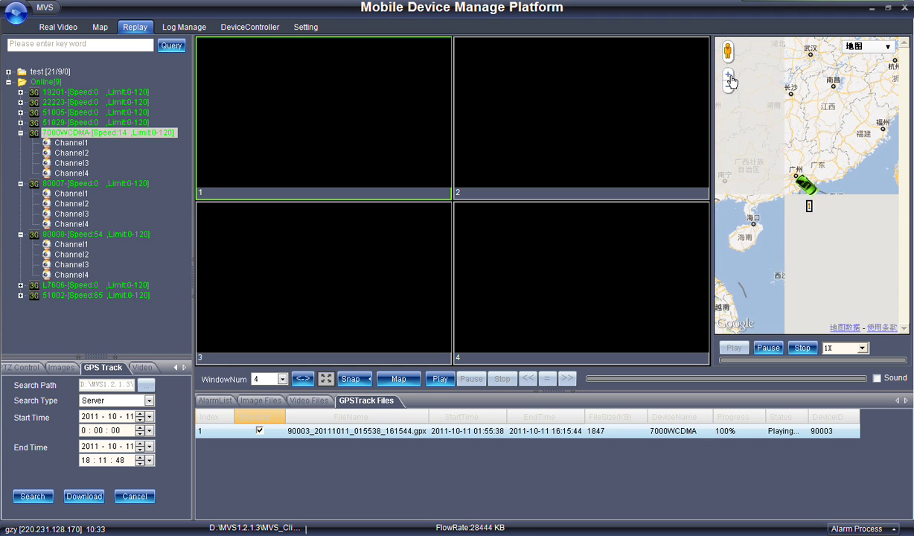
pyautogui.click(730, 76)
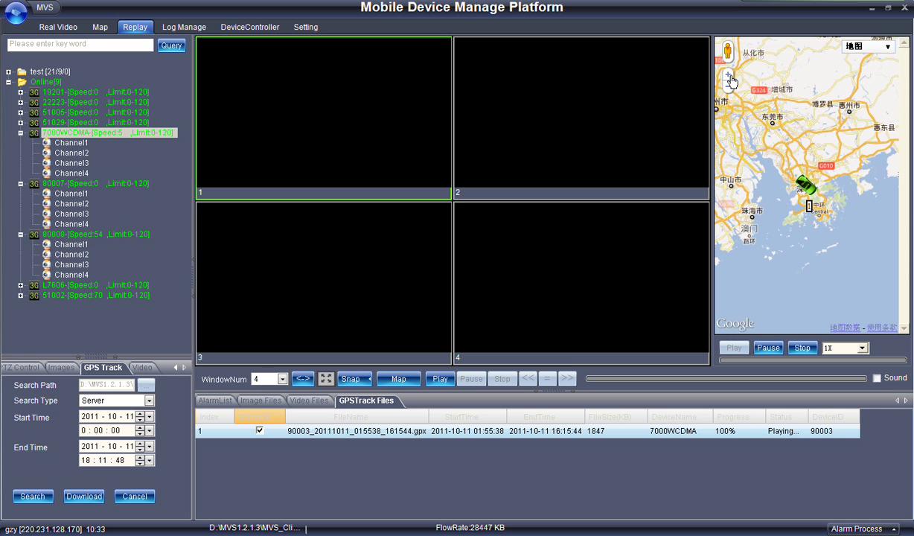
# Check the available playback speeds for the GPS track without changing them, and stop the playback
pyautogui.click(863, 349)
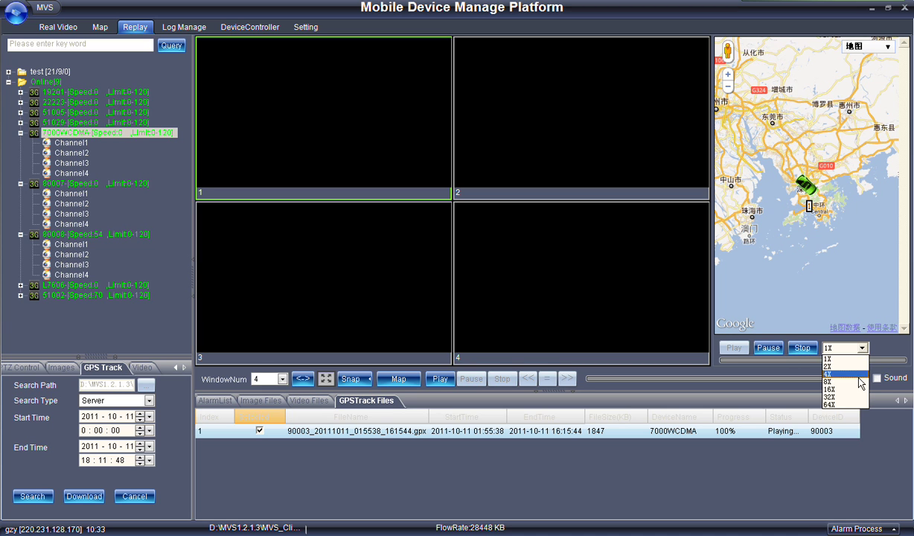
pyautogui.click(802, 355)
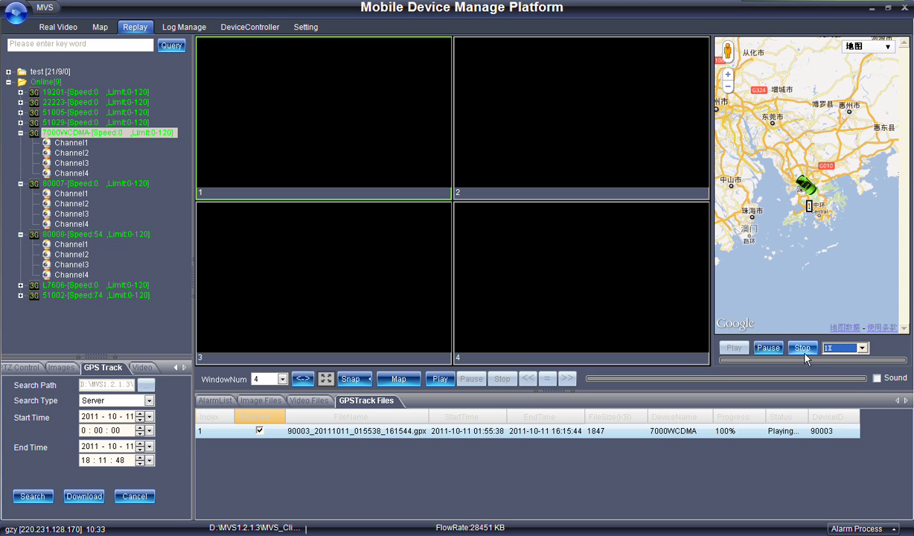
pyautogui.click(803, 349)
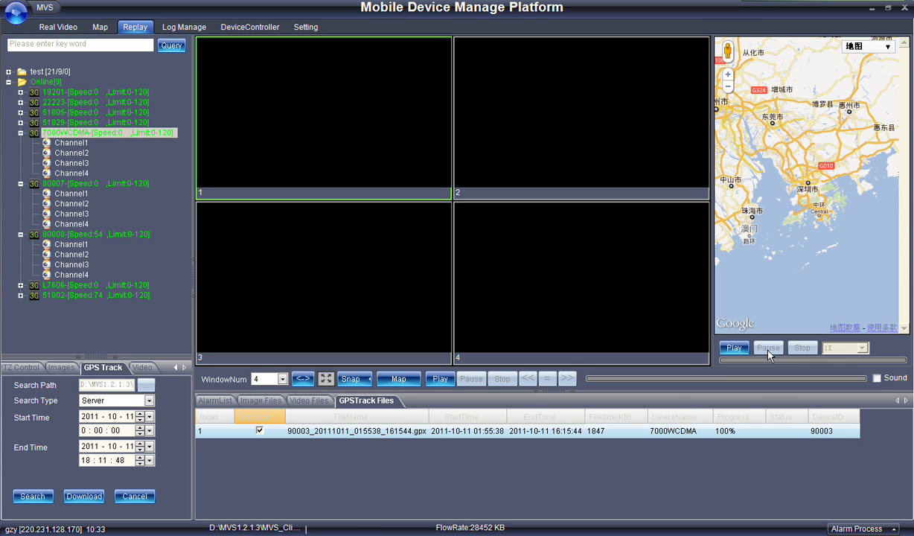
# Search the ServerVideo recordings of the 7000WCDMA vehicle for 2011-10-11 and look through the file list
pyautogui.click(142, 367)
pyautogui.click(149, 400)
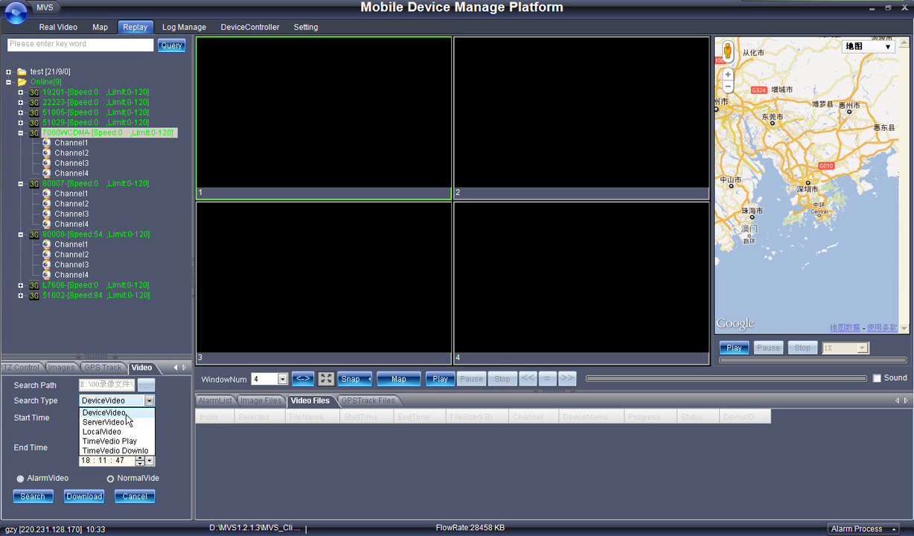
pyautogui.click(119, 421)
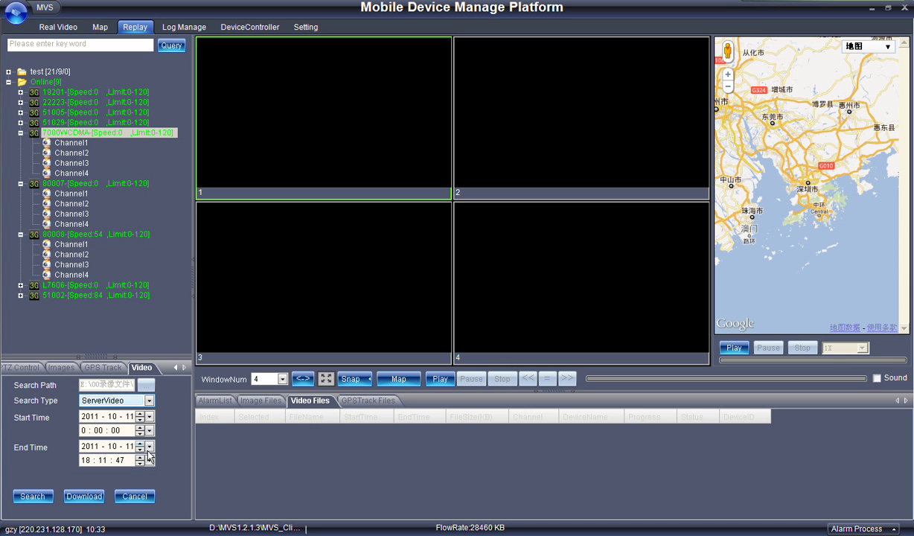
pyautogui.click(35, 498)
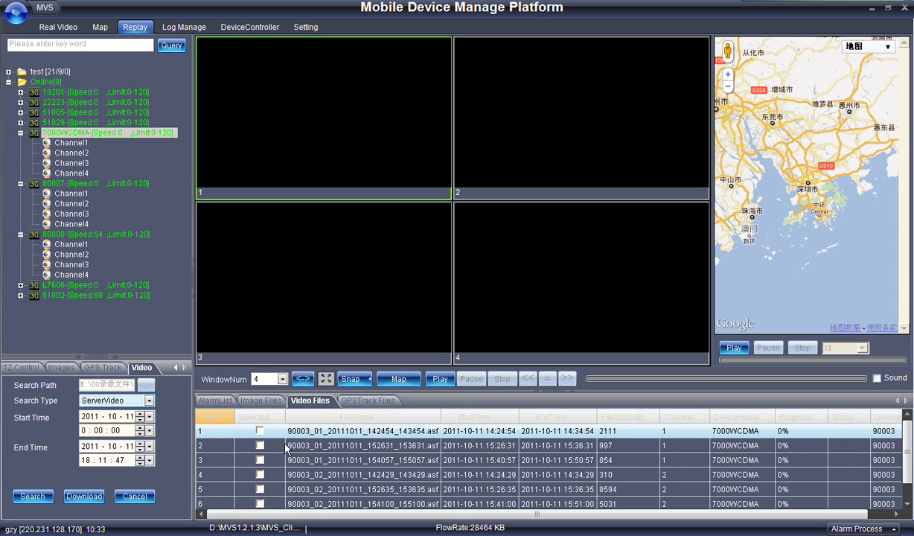
pyautogui.click(477, 477)
pyautogui.scroll(-1, 478, 479)
pyautogui.scroll(1, 477, 479)
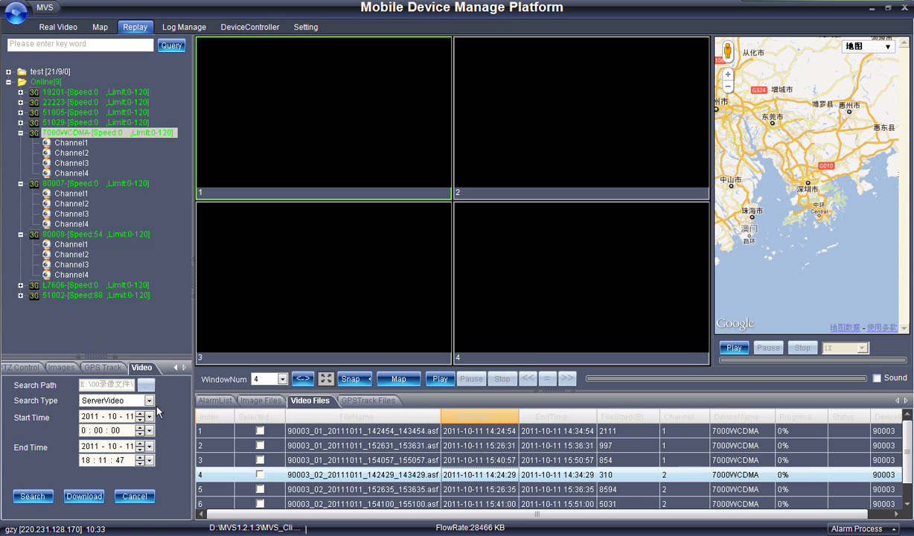
# Search the DeviceVideo recordings of the 7000WCDMA vehicle for 2011-10-11 and browse the whole file list
pyautogui.click(149, 400)
pyautogui.click(121, 410)
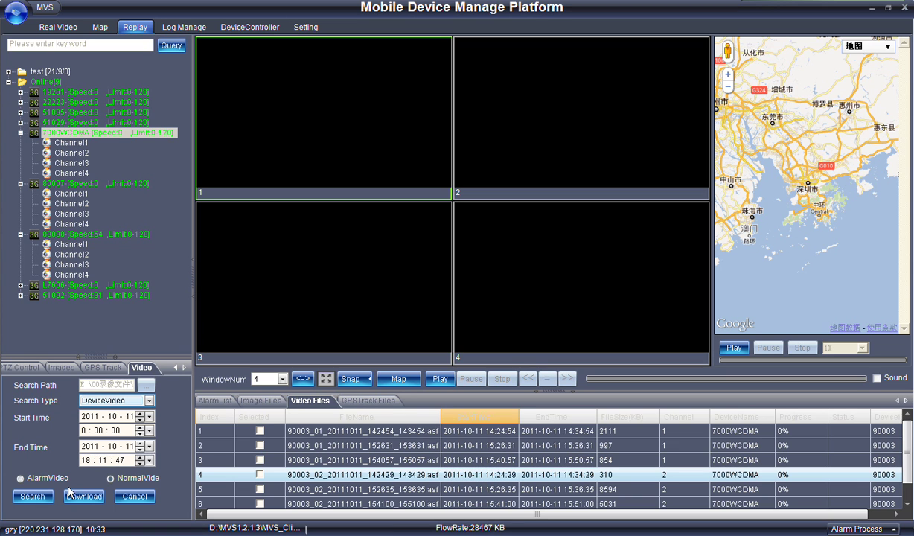
pyautogui.click(32, 496)
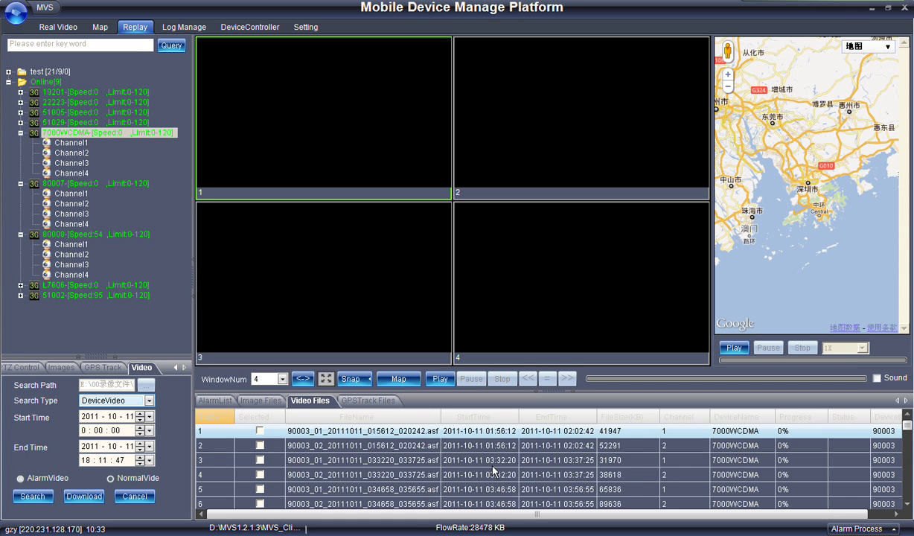
pyautogui.scroll(-9, 499, 473)
pyautogui.scroll(-3, 499, 475)
pyautogui.scroll(12, 499, 474)
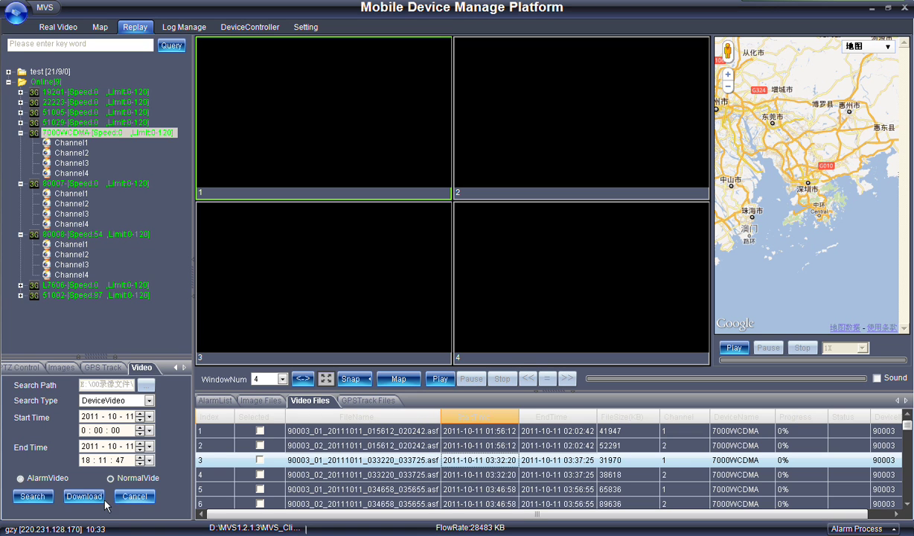
pyautogui.click(259, 461)
pyautogui.click(260, 446)
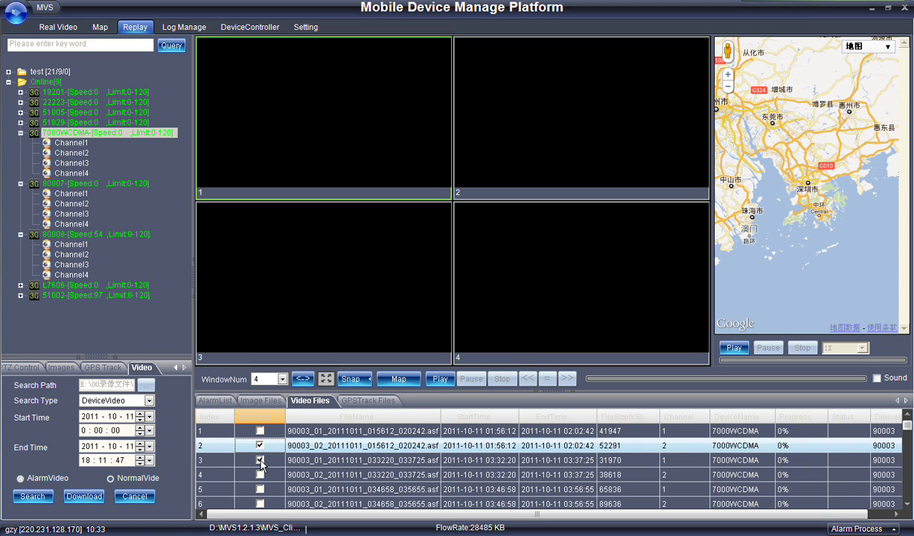
pyautogui.click(260, 461)
# Show the replay map across the full viewing area, and return to the combined video and map layout
pyautogui.click(395, 380)
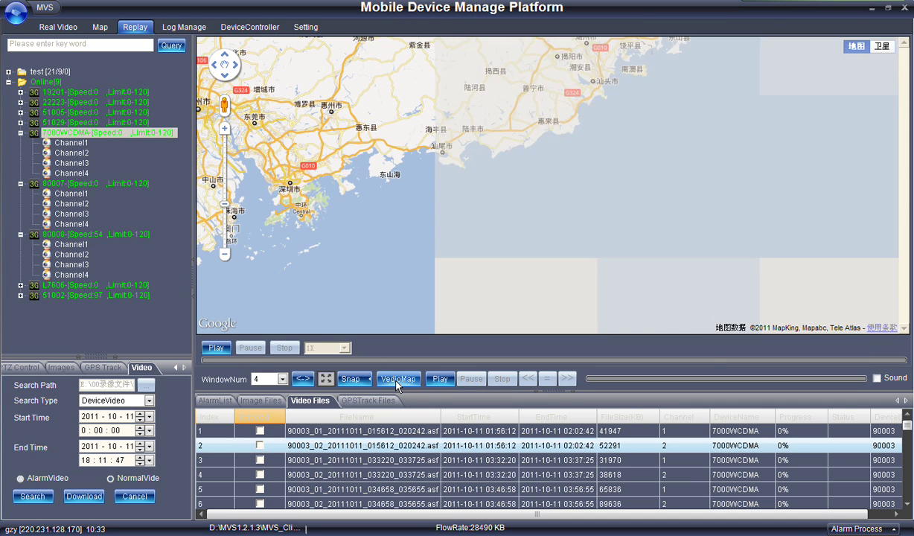
pyautogui.click(397, 381)
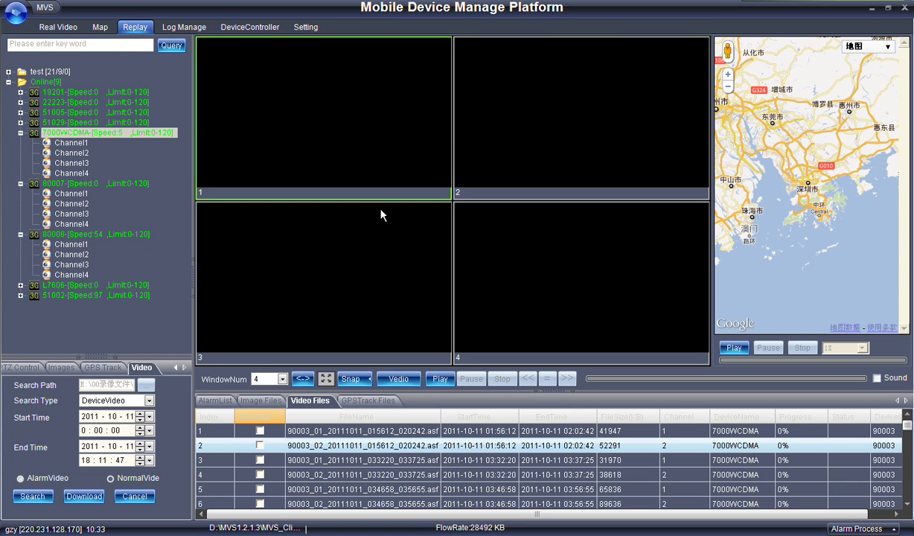
# Query the On/Offline log of the 7000WCDMA vehicle for 2011-10-11 and look through the records
pyautogui.click(190, 28)
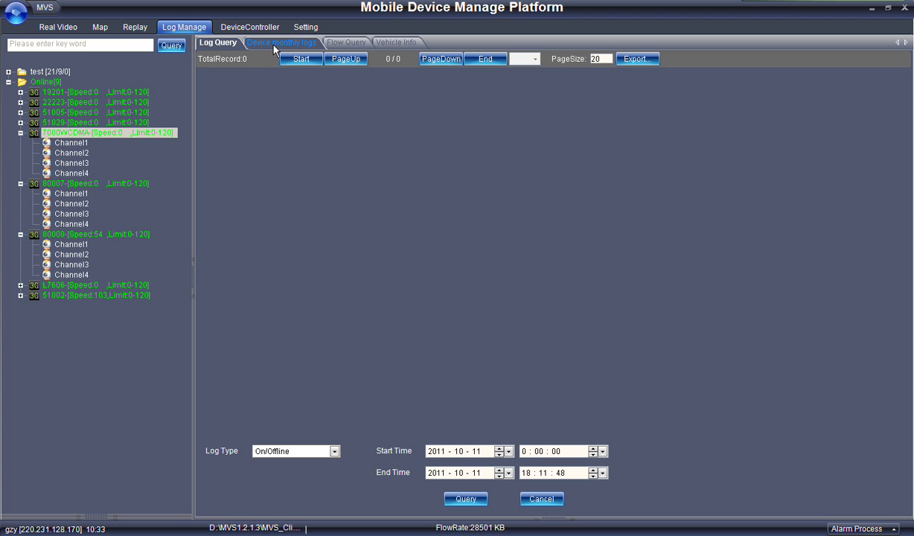
pyautogui.click(67, 134)
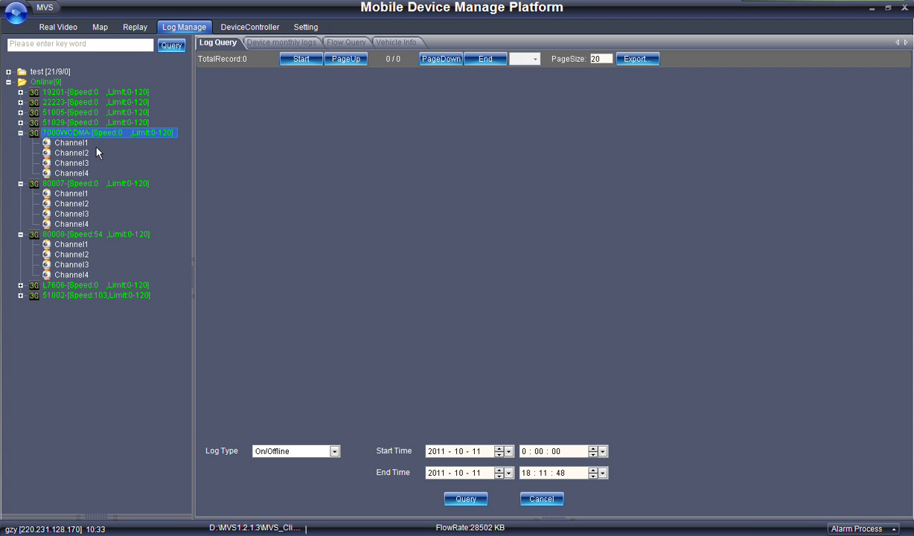
pyautogui.click(468, 501)
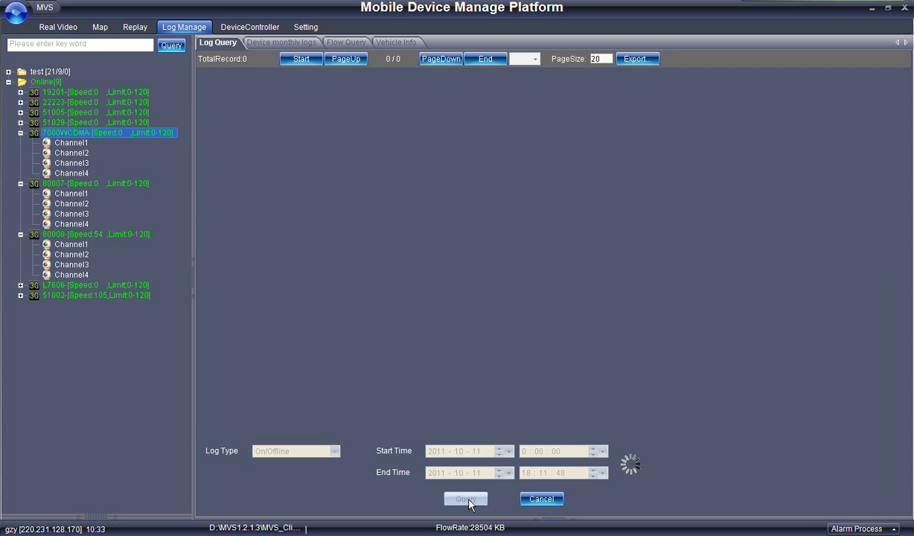
pyautogui.click(483, 192)
pyautogui.click(476, 264)
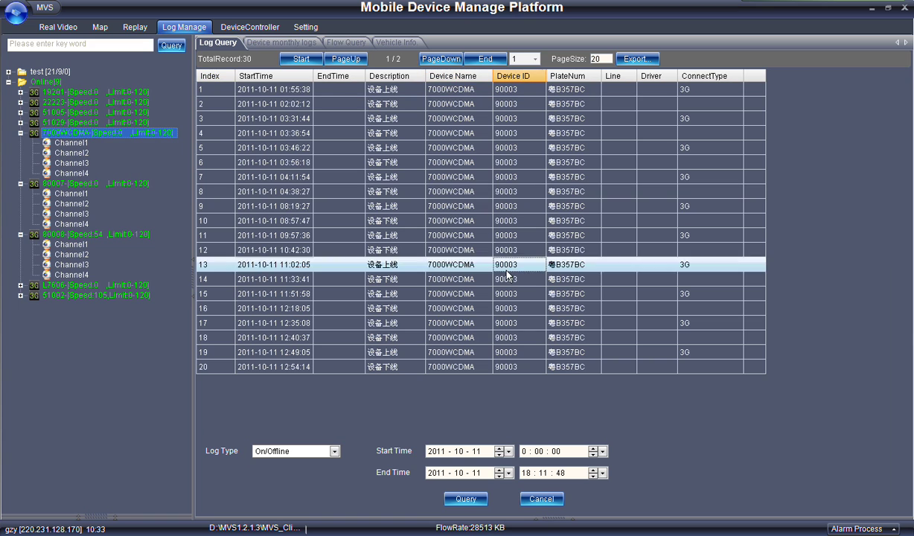
pyautogui.click(473, 337)
pyautogui.click(455, 162)
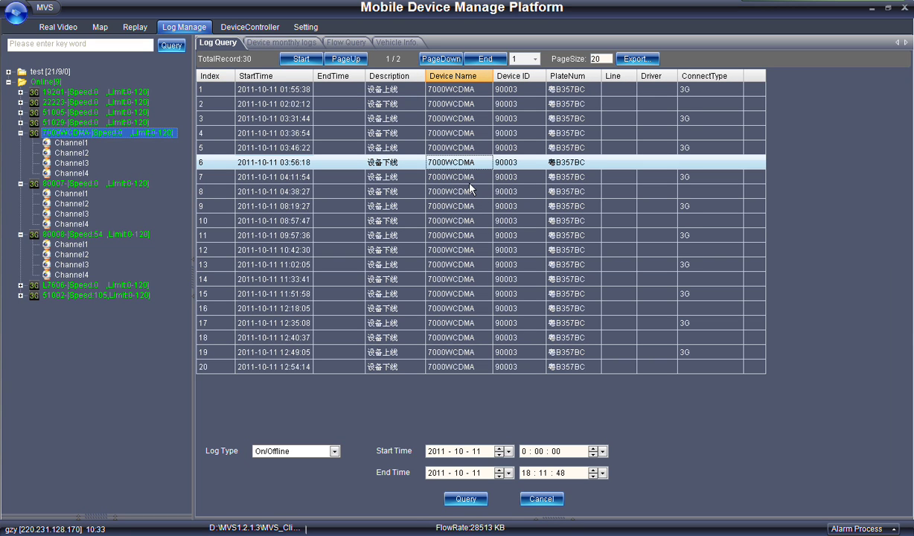
# Query the vehicle's On/Offline device monthly log for October 2011 and examine the entries for days 8 to 12
pyautogui.click(295, 45)
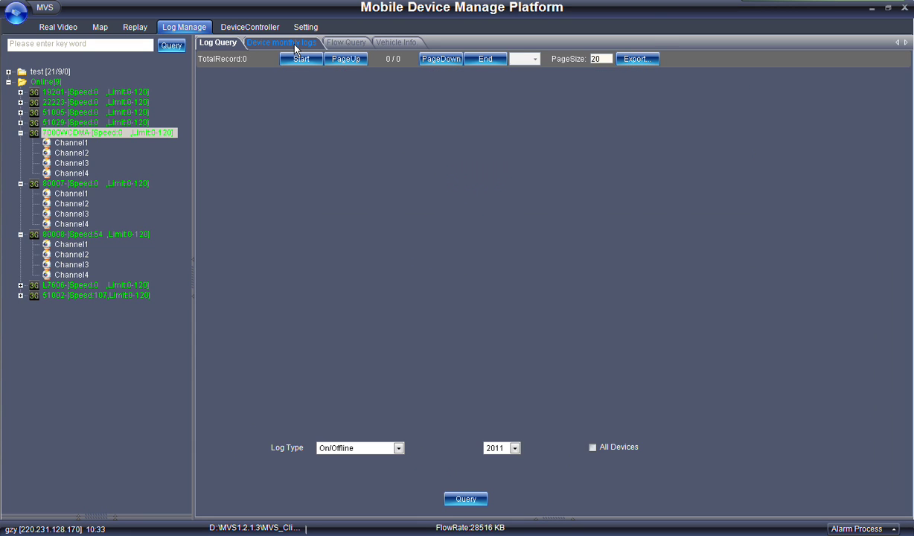
pyautogui.click(472, 503)
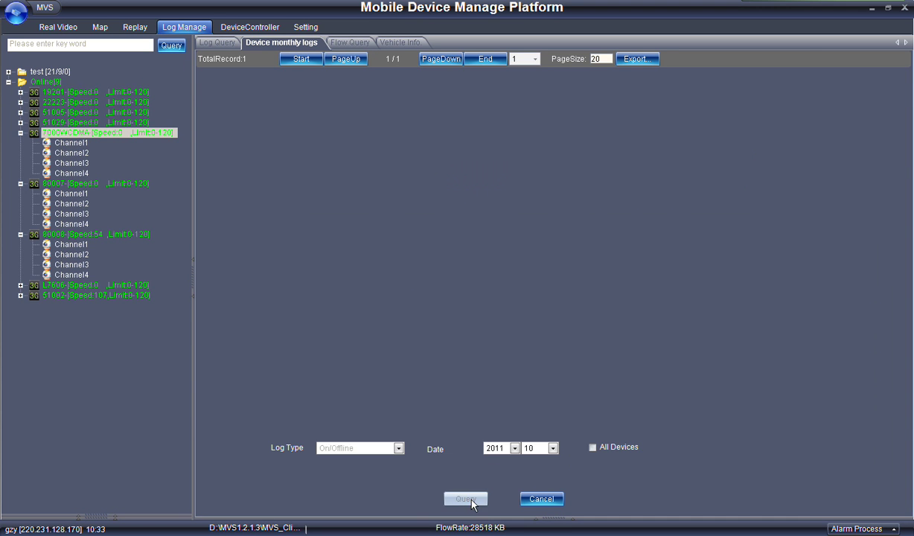
pyautogui.moveTo(513, 425); pyautogui.dragTo(469, 429)
pyautogui.click(465, 96)
pyautogui.click(515, 96)
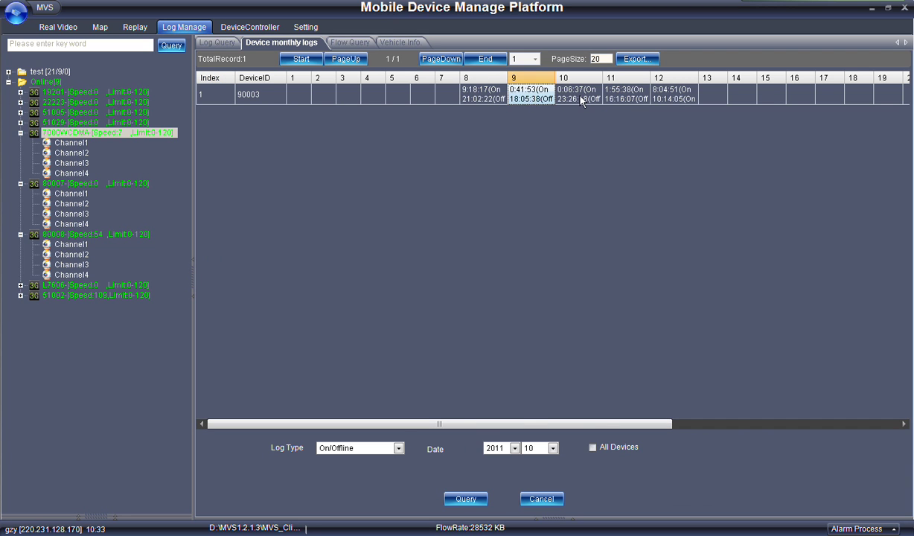
pyautogui.click(560, 97)
pyautogui.click(672, 100)
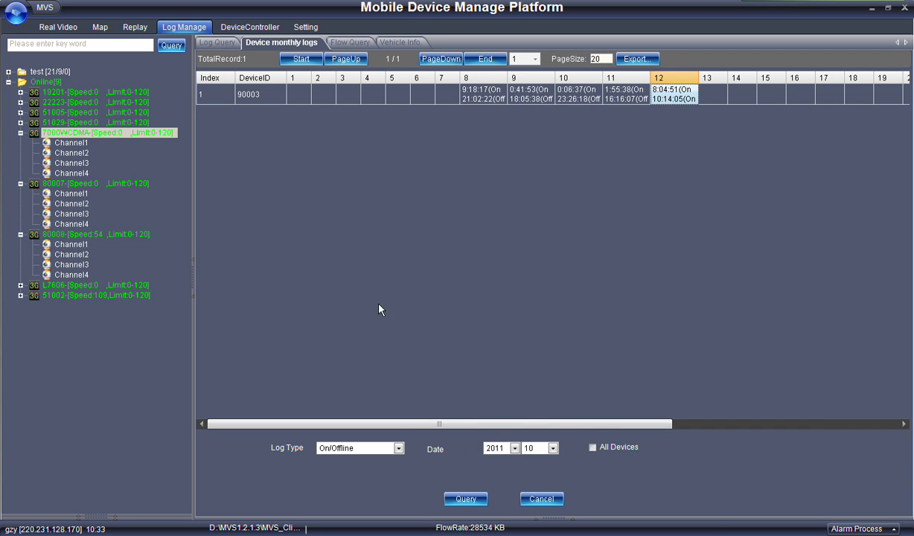
# Check the Excel export options for the monthly log and close them without exporting
pyautogui.click(647, 62)
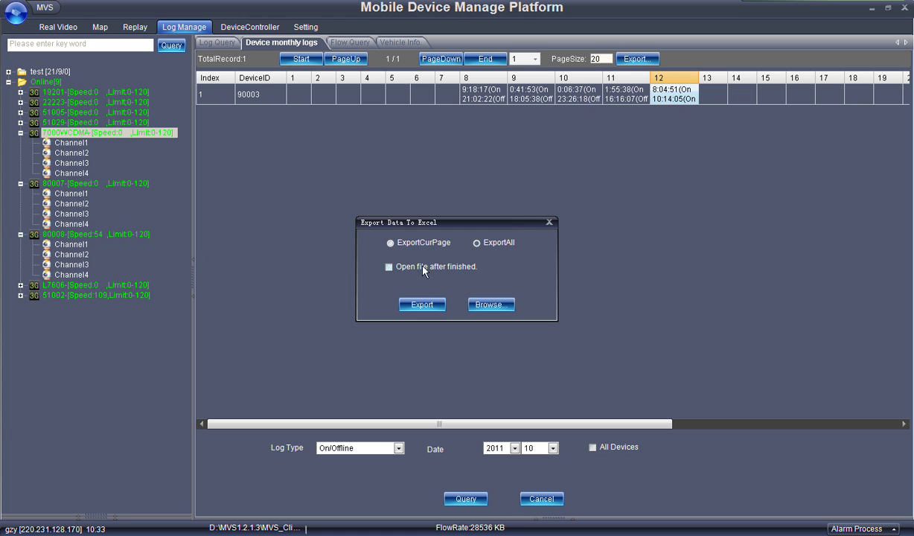
pyautogui.click(412, 244)
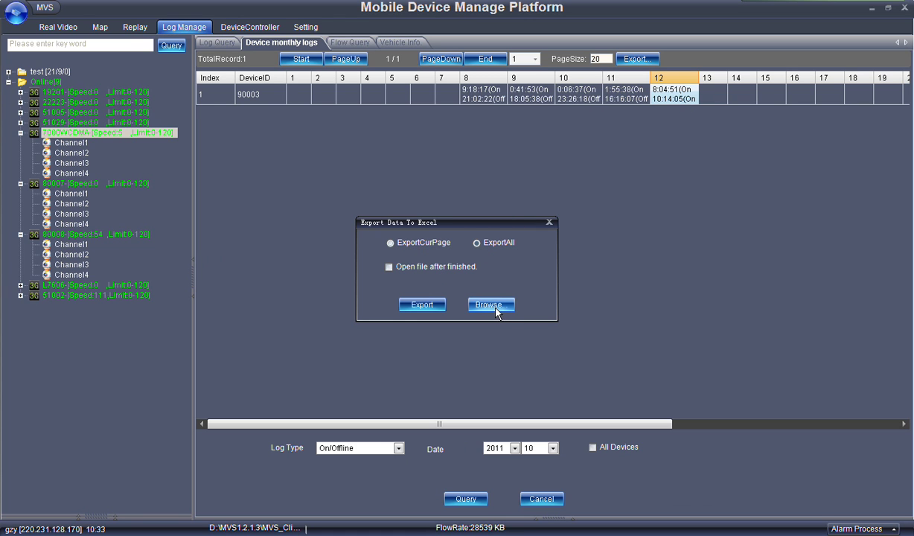
pyautogui.click(549, 225)
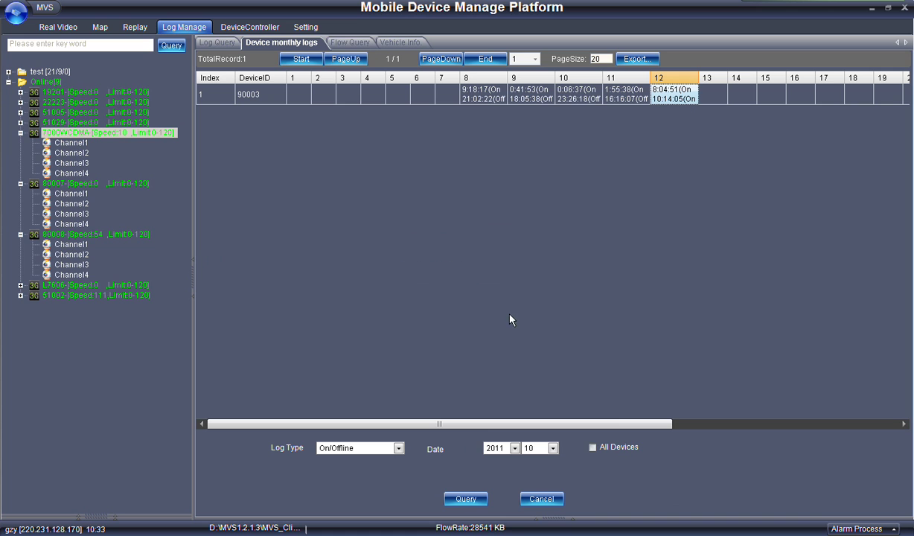
# Query the vehicle's data flow from 2011-10-9 to 2011-10-11 and look through the flow records
pyautogui.click(349, 44)
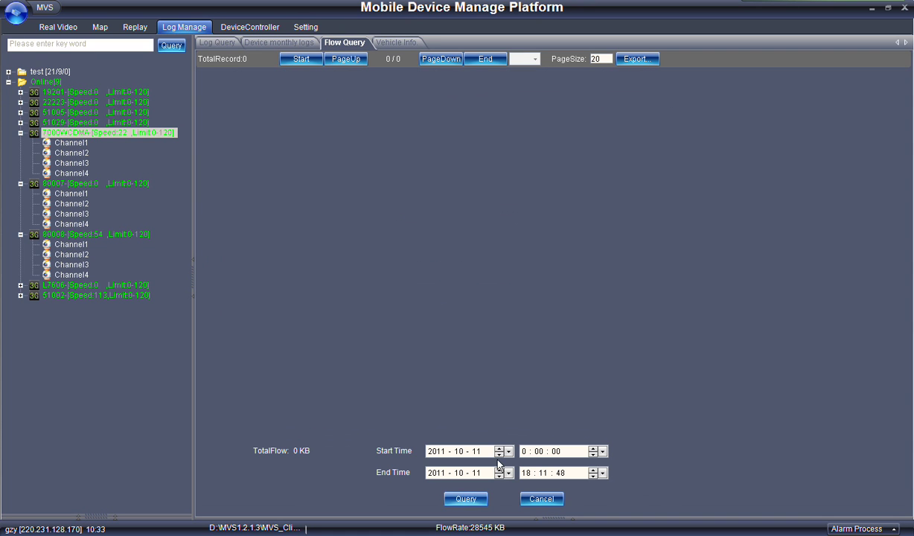
pyautogui.click(467, 499)
pyautogui.moveTo(393, 92); pyautogui.dragTo(417, 149)
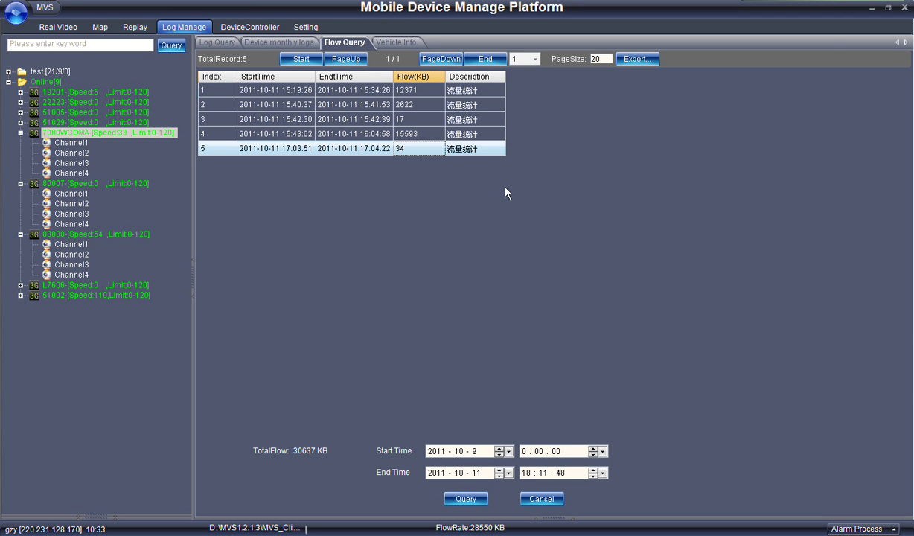
# Query the vehicle information of 7000WCDMA, and go back through the earlier queries to the On/Offline log
pyautogui.click(397, 43)
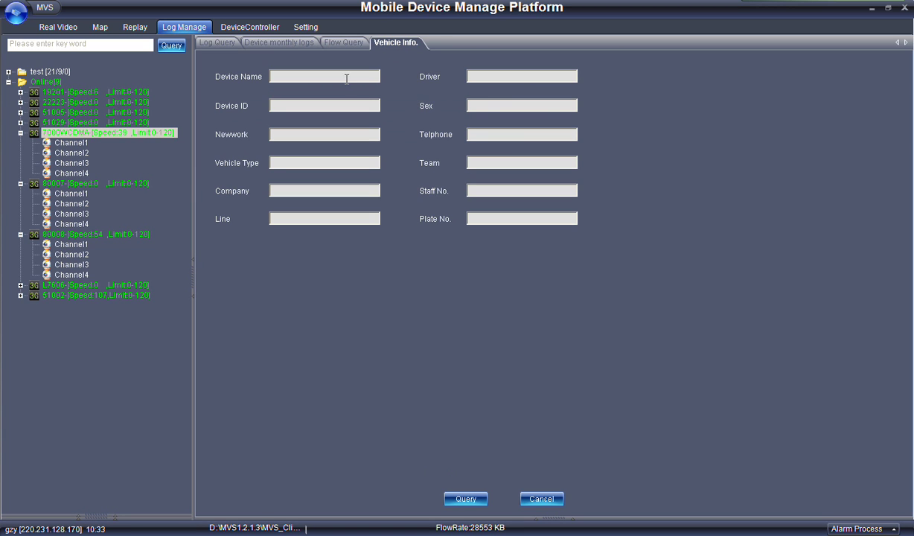
pyautogui.click(466, 499)
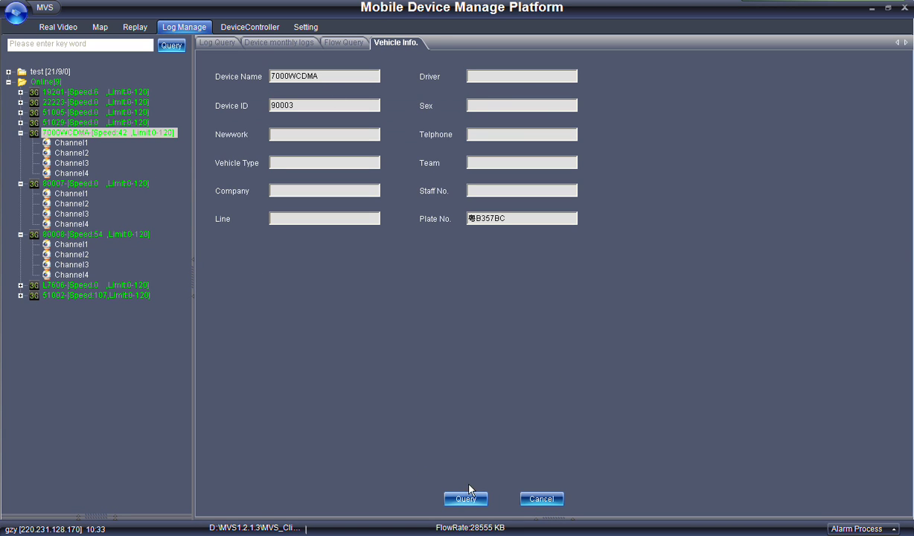
pyautogui.click(327, 42)
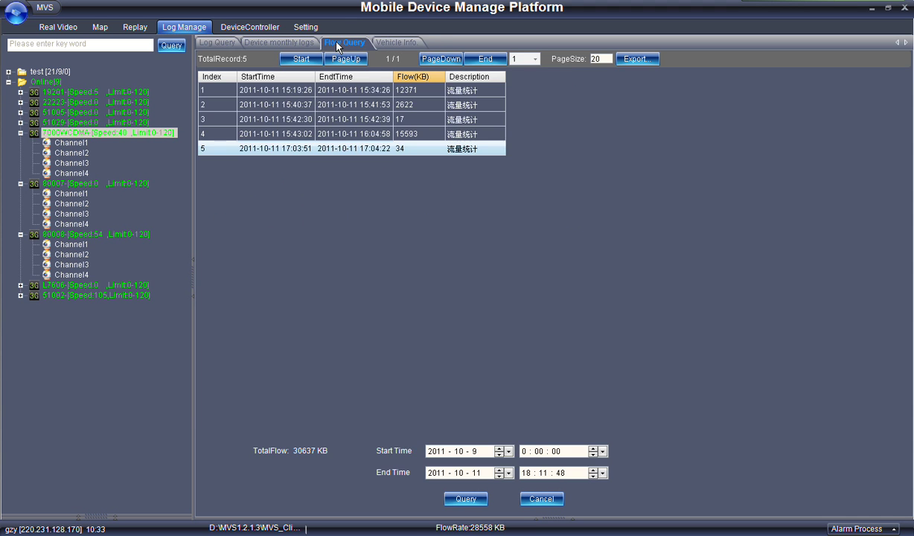
pyautogui.click(280, 43)
pyautogui.click(217, 42)
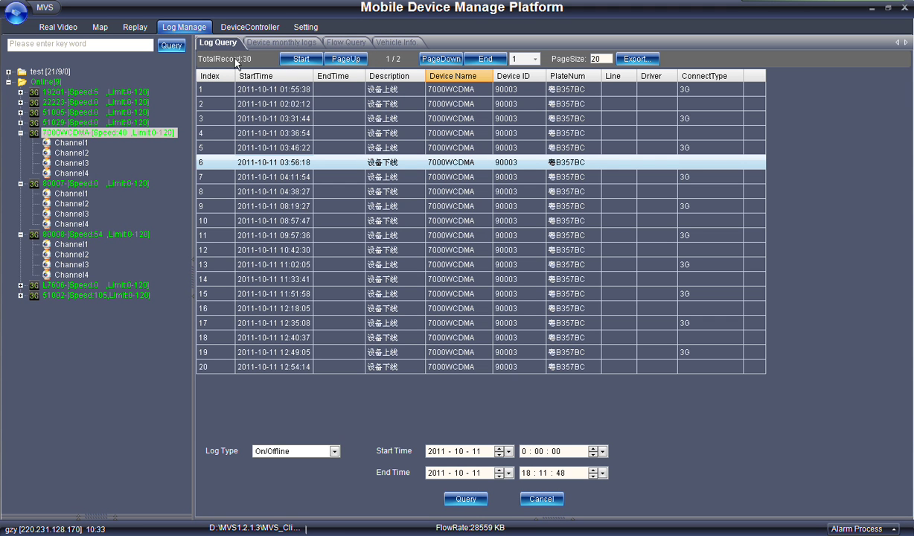
# Add the 7000WCDMA vehicle to the voice broadcast's selected devices and remove it again
pyautogui.click(259, 28)
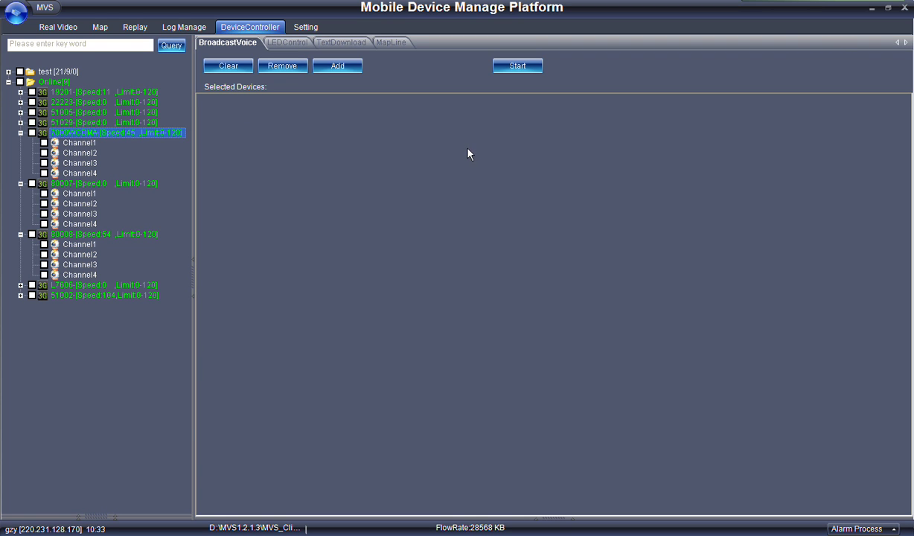
pyautogui.click(316, 64)
pyautogui.click(544, 229)
pyautogui.click(32, 132)
pyautogui.click(347, 68)
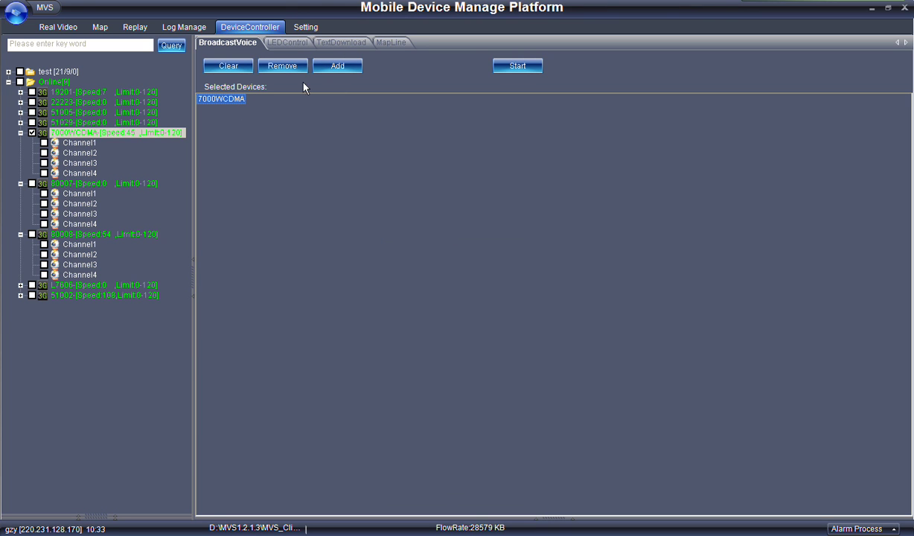
pyautogui.click(282, 66)
# Start a new playbill entry in the LED control and enter "new" as its message
pyautogui.click(289, 43)
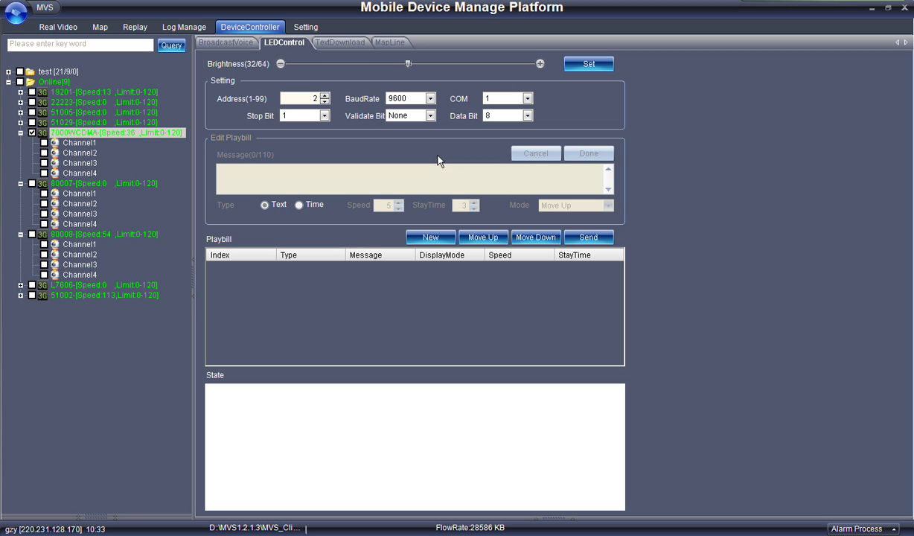
pyautogui.click(426, 236)
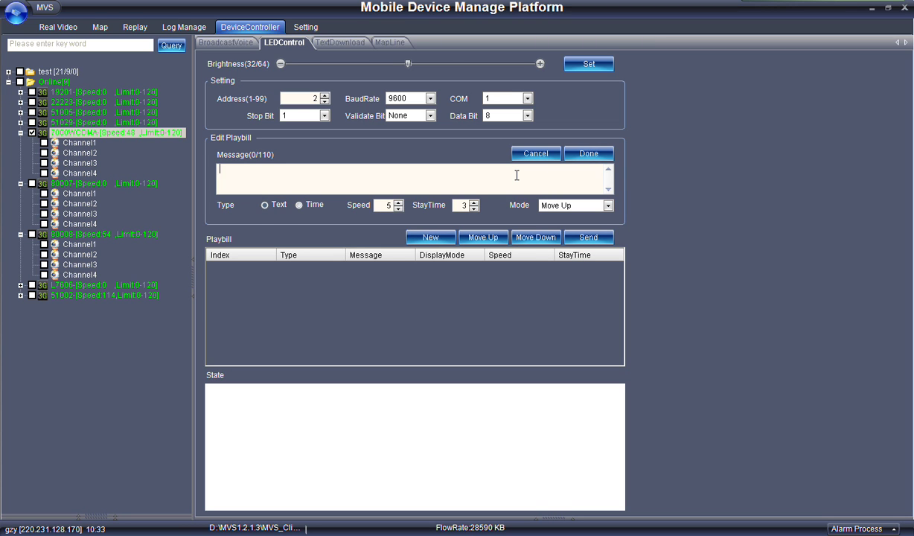
pyautogui.write('new')
# Open the text download settings and mark the 80007 and 80008 vehicles as target devices
pyautogui.click(346, 44)
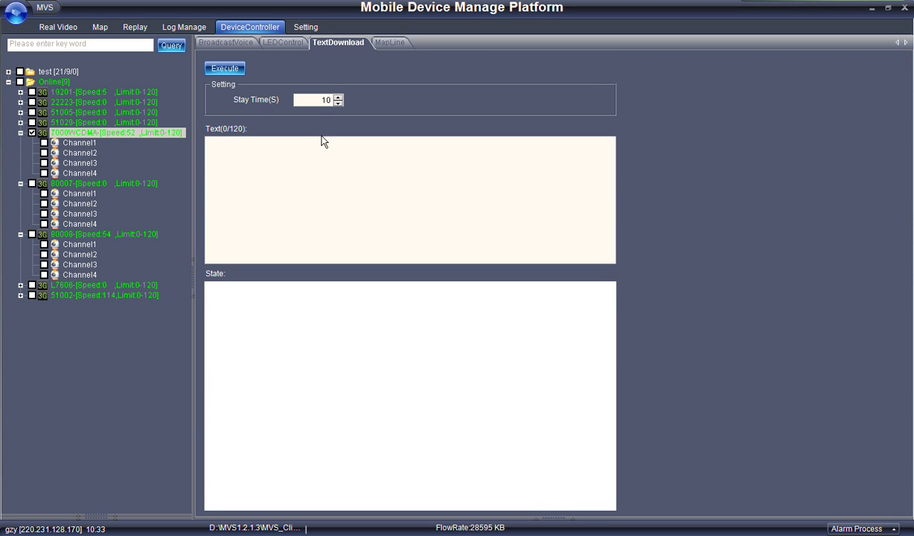
pyautogui.click(294, 291)
pyautogui.click(32, 184)
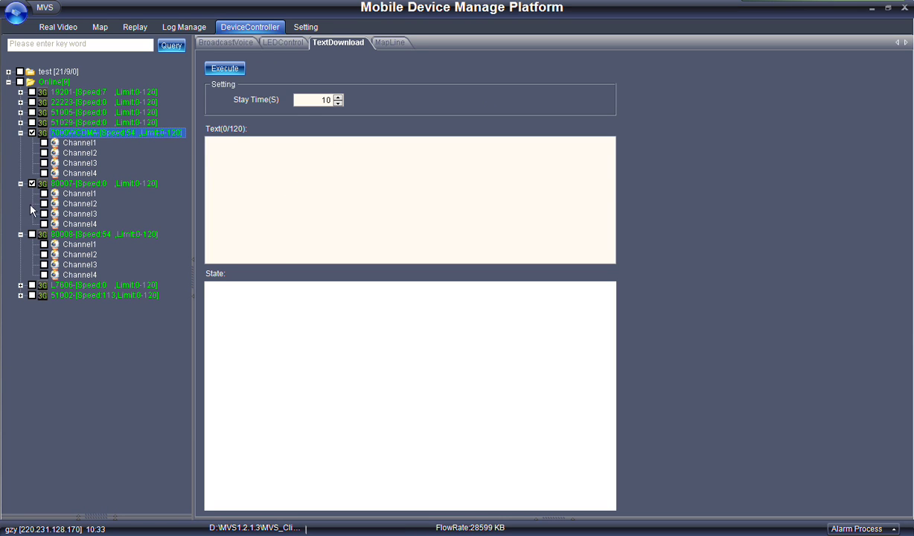
pyautogui.click(32, 234)
# Open the map line settings, include the 7000WCDMA vehicle, and set up a Line named abc over southern China
pyautogui.click(395, 43)
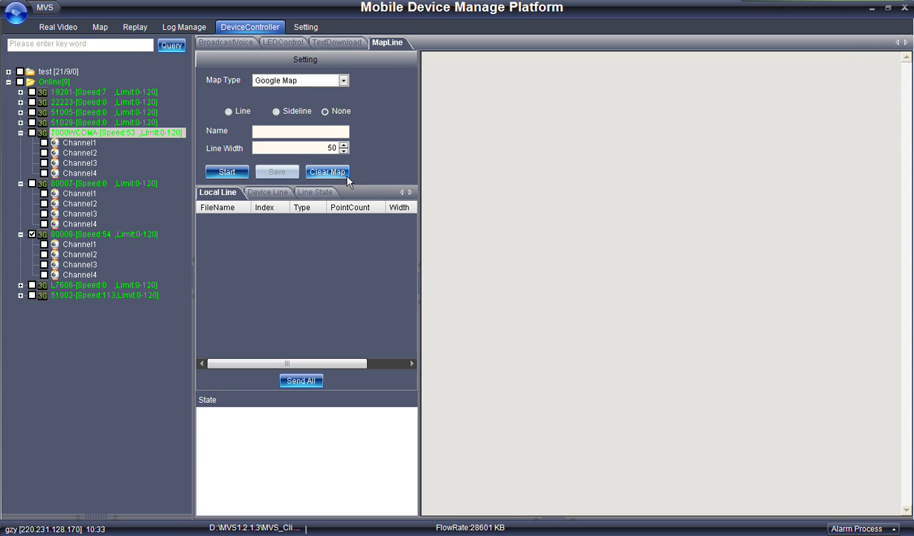
pyautogui.click(32, 132)
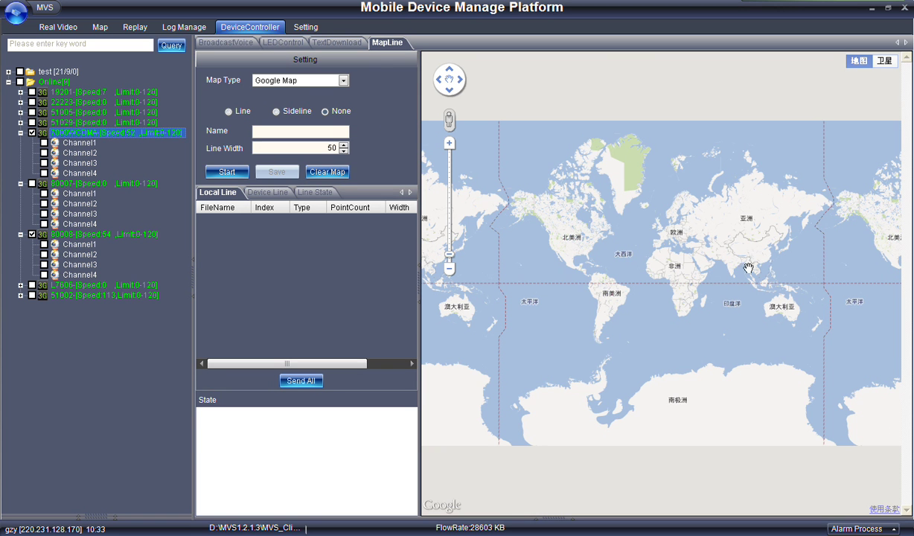
pyautogui.click(449, 214)
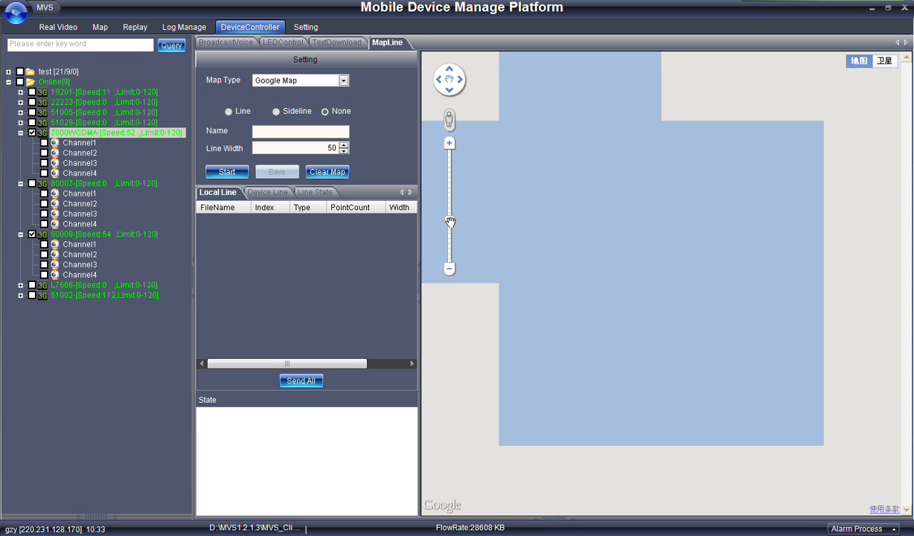
pyautogui.moveTo(449, 214); pyautogui.dragTo(449, 253)
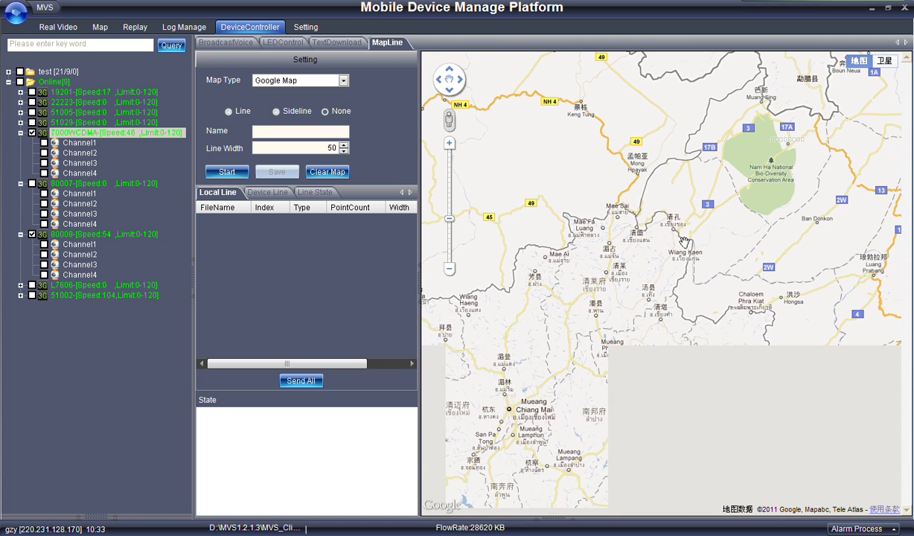
pyautogui.click(449, 271)
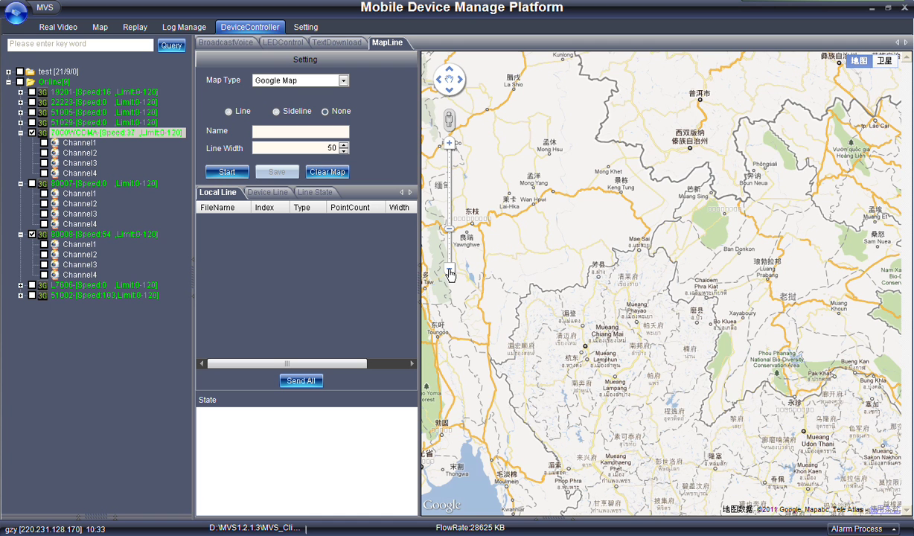
pyautogui.click(449, 271)
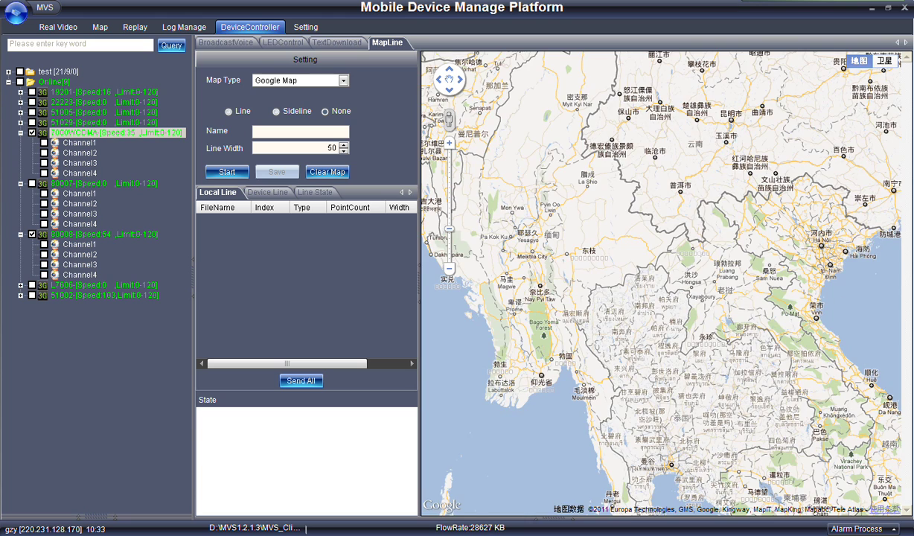
pyautogui.doubleClick(728, 167)
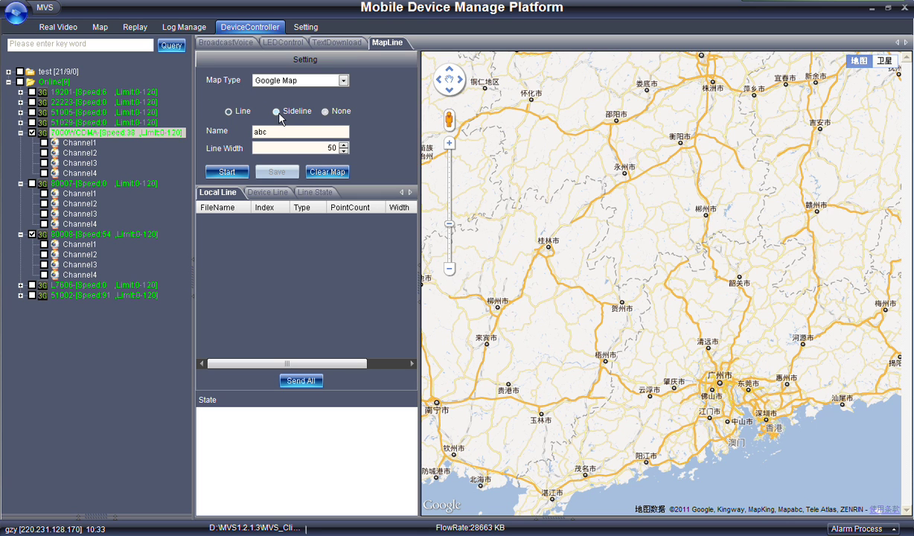
# Look through the device line and line state lists, and return to the local line list
pyautogui.moveTo(522, 191); pyautogui.dragTo(447, 275)
pyautogui.click(449, 268)
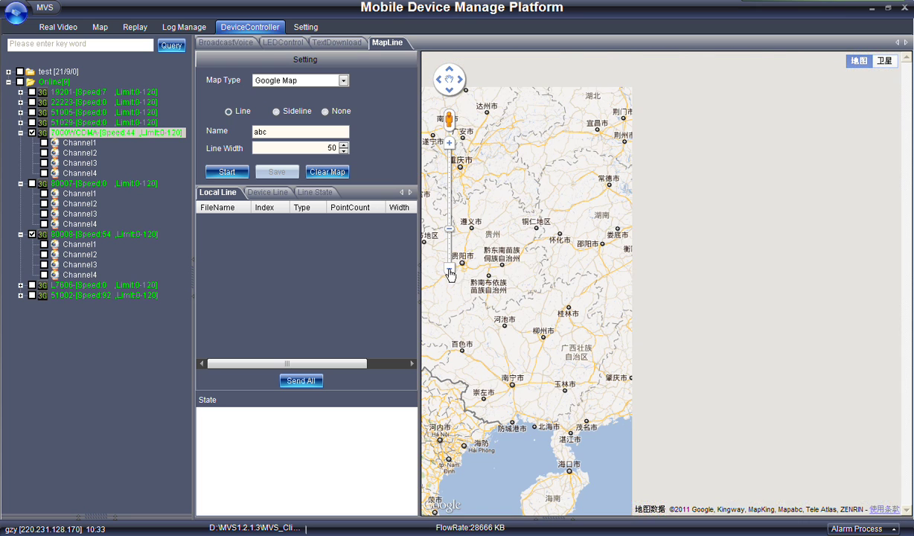
pyautogui.scroll(-1, 639, 243)
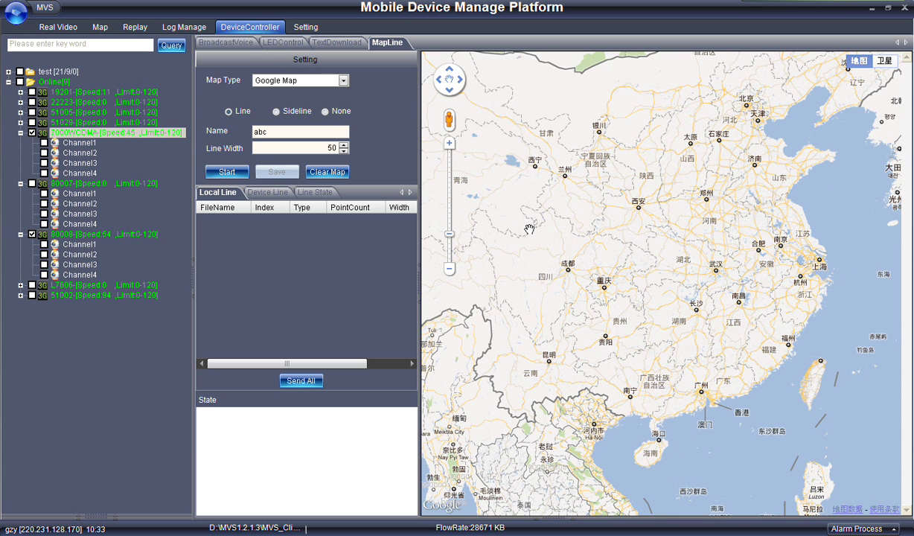
pyautogui.click(268, 194)
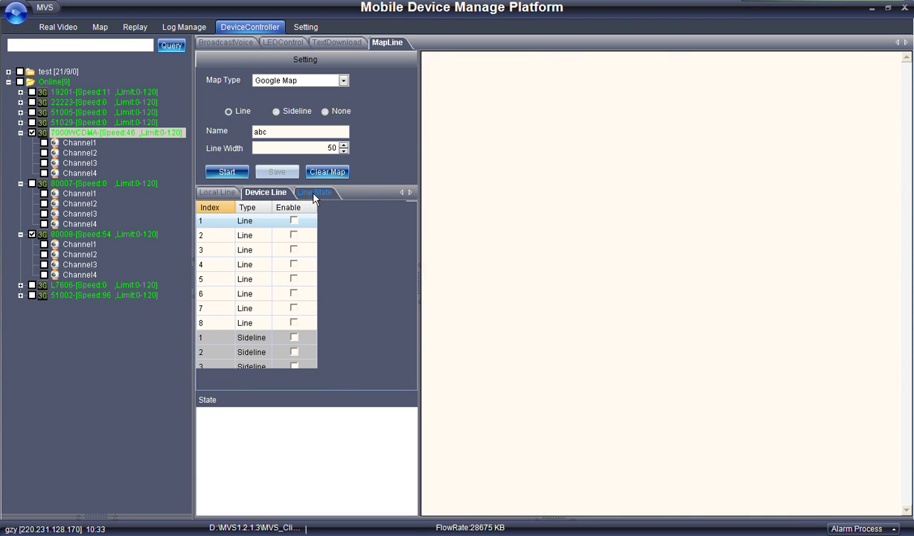
pyautogui.click(314, 193)
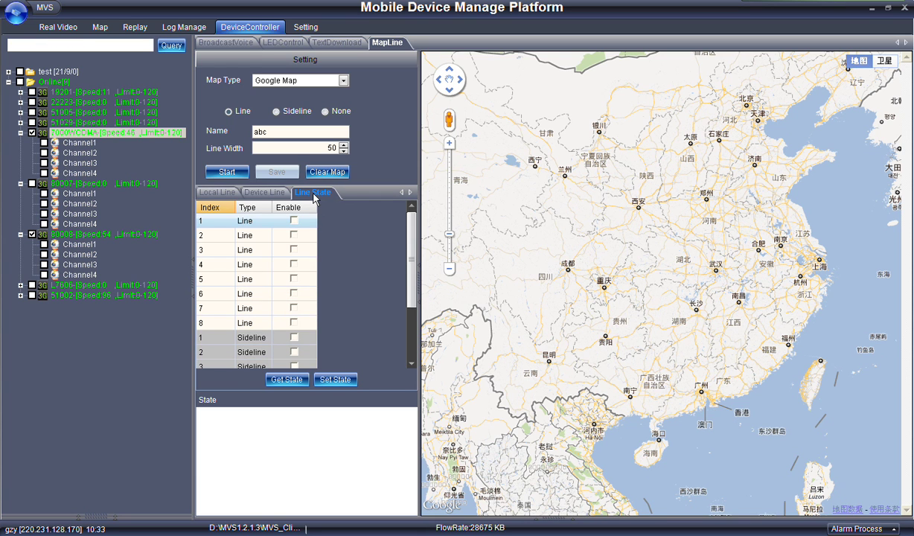
pyautogui.click(233, 193)
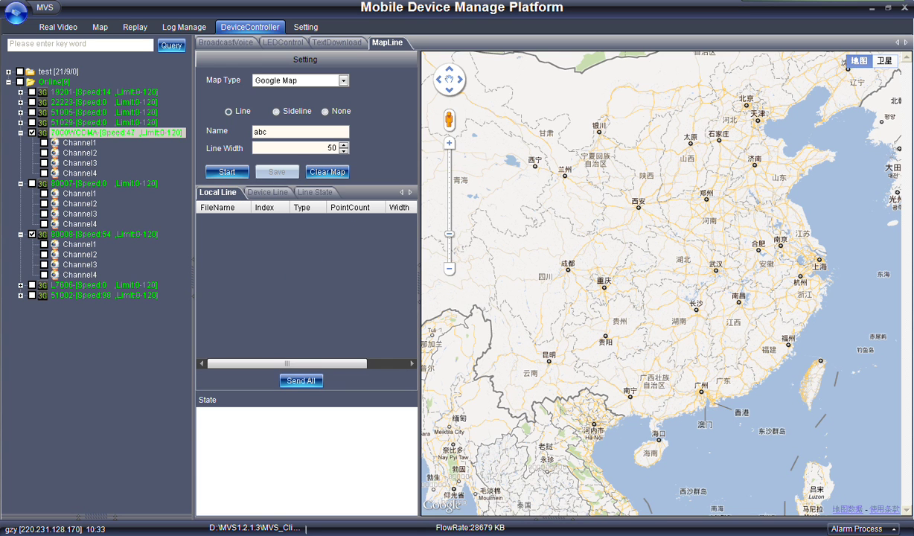